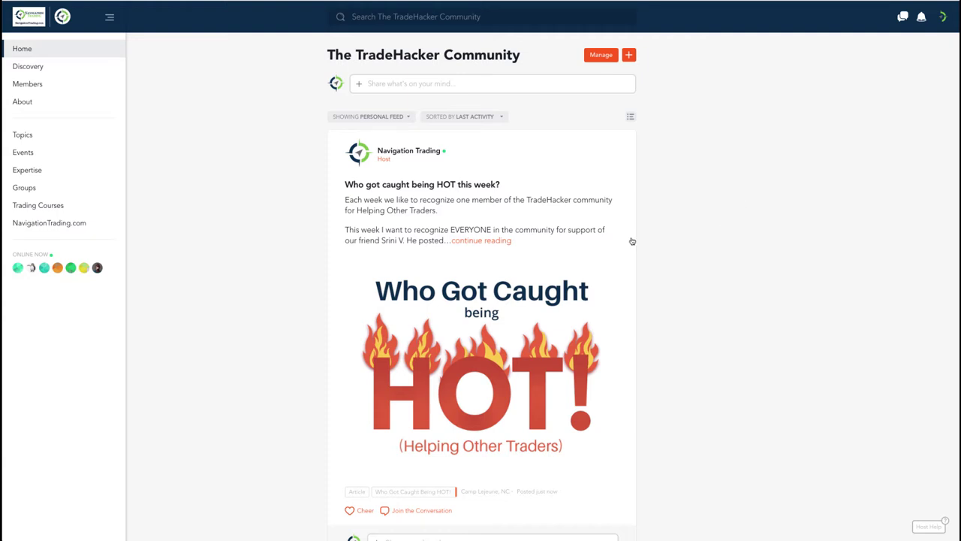
# - Expand the HOT post and read its full text thanking the community for supporting a member's family
pyautogui.click(484, 298)
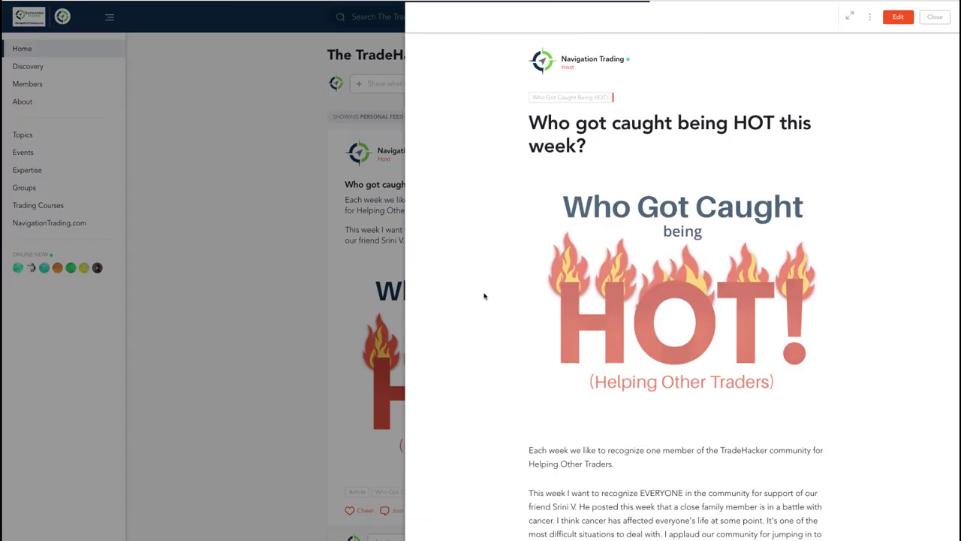
pyautogui.scroll(-5, 482, 289)
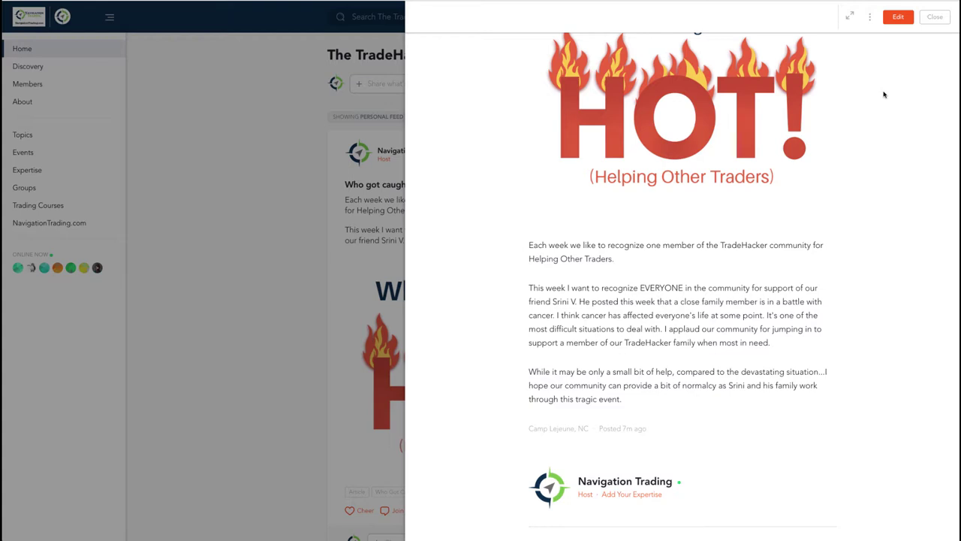
# - Close the HOT post, scroll the trade alerts to 3/18, and highlight 'BUY +2 STRANGLE EA'
pyautogui.click(935, 17)
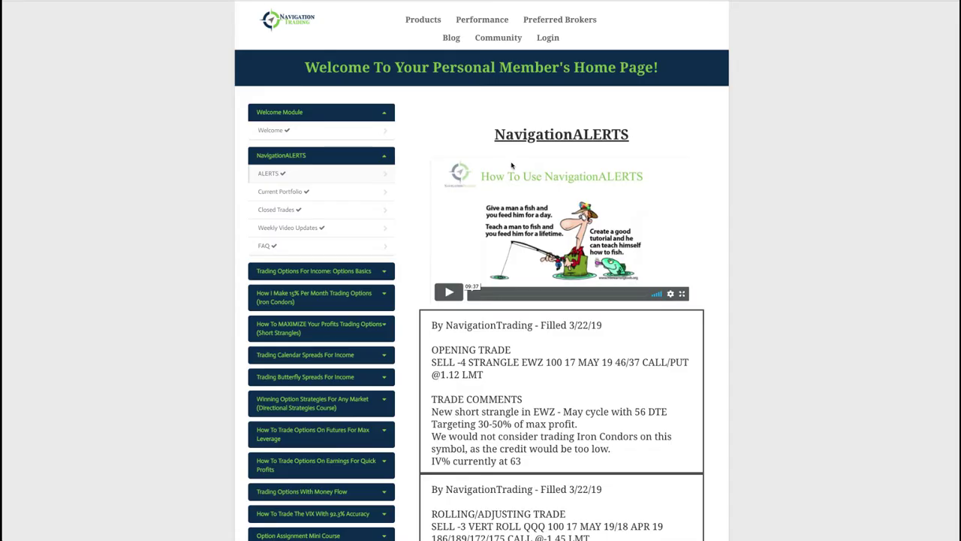
pyautogui.scroll(-5, 607, 209)
pyautogui.scroll(-20, 606, 204)
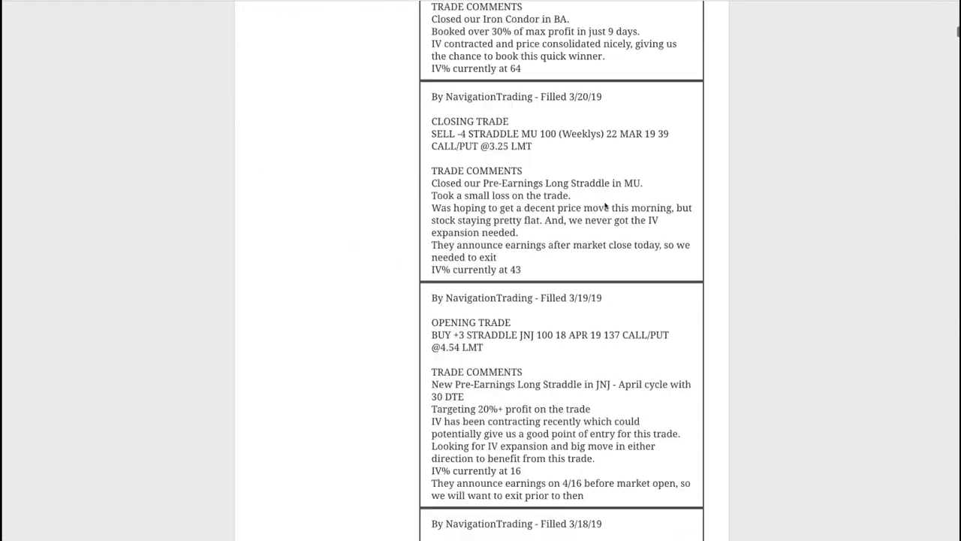
pyautogui.scroll(-3, 606, 199)
pyautogui.scroll(2, 608, 202)
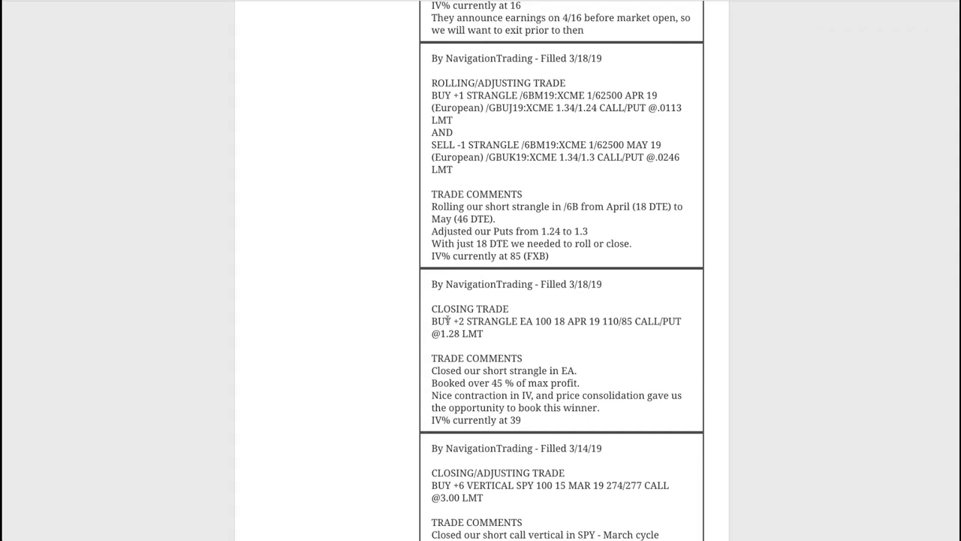
pyautogui.moveTo(433, 321); pyautogui.dragTo(536, 320)
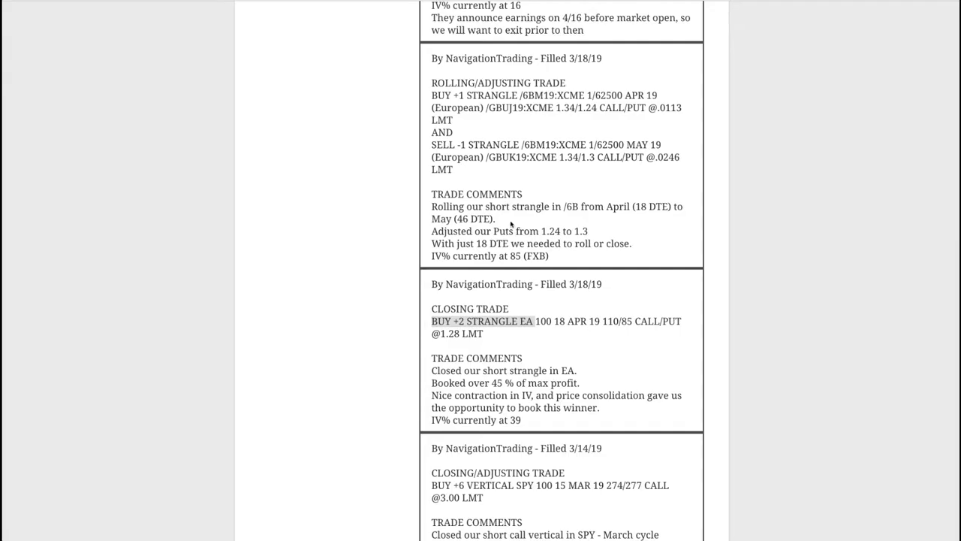
pyautogui.scroll(1, 598, 288)
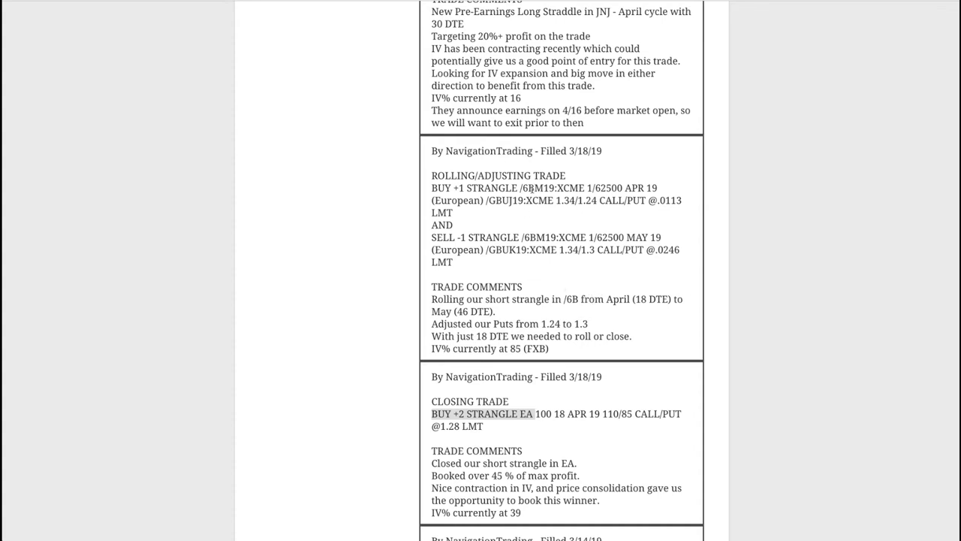
# - Highlight '/6B' and '18 DTE' in the strangle roll alert, then load /6BM19 in thinkorswim
pyautogui.click(533, 186)
pyautogui.moveTo(533, 187); pyautogui.dragTo(518, 188)
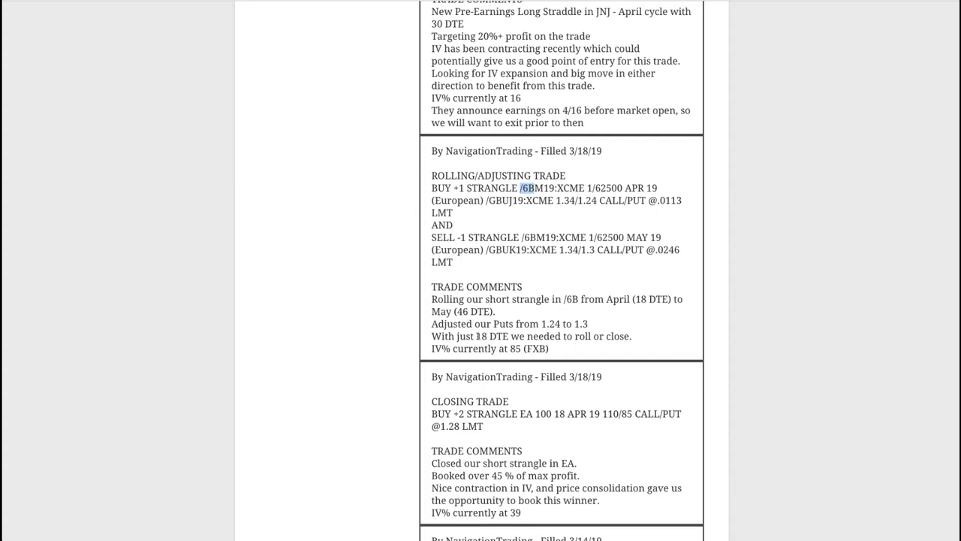
pyautogui.moveTo(477, 336); pyautogui.dragTo(510, 335)
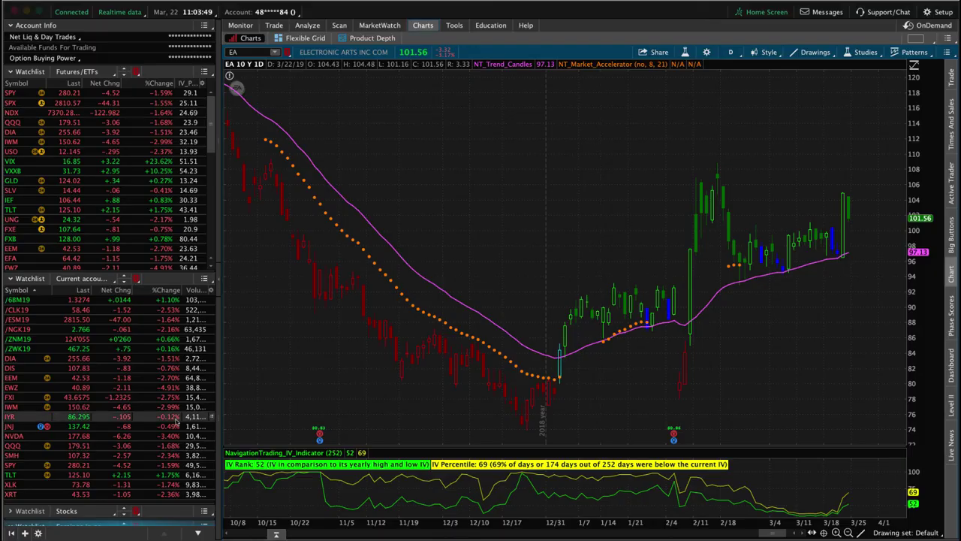
pyautogui.click(139, 300)
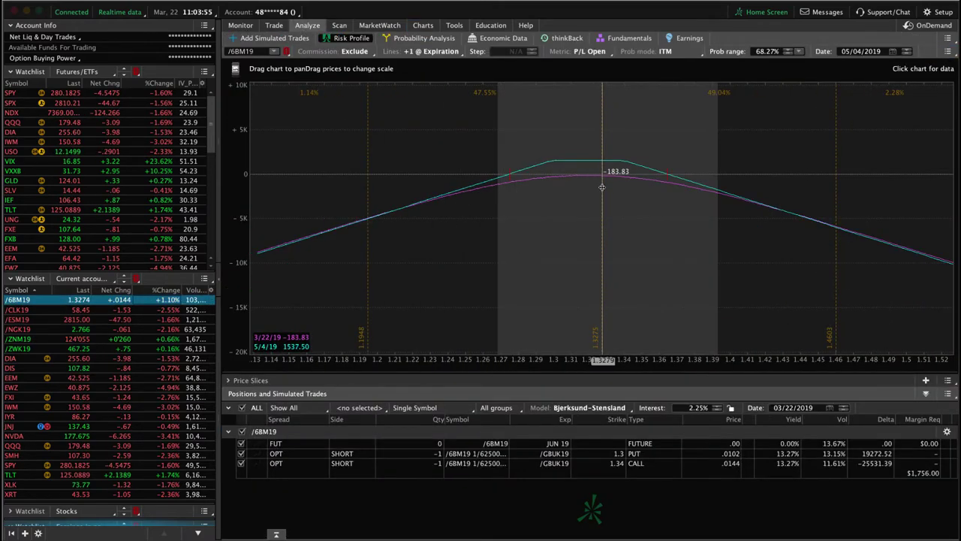
# - Rescale the /6BM19 risk profile to show the 1.3–1.34 plateau with 1537.50 maximum profit
pyautogui.moveTo(601, 187); pyautogui.dragTo(493, 332)
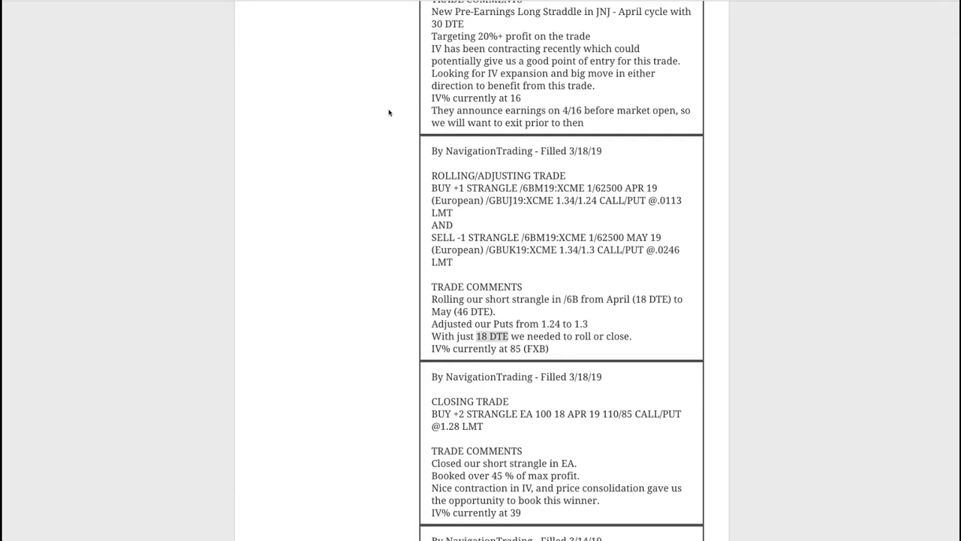
# - Highlight 'JNJ' and 'Pre-Earnings Long Straddle' in the 3/19 opening alert
pyautogui.scroll(5, 543, 260)
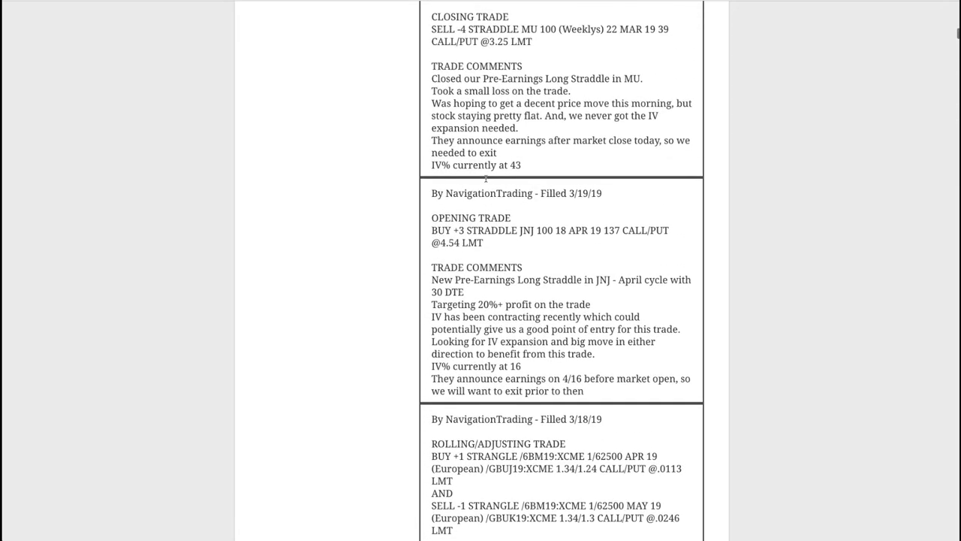
pyautogui.doubleClick(526, 283)
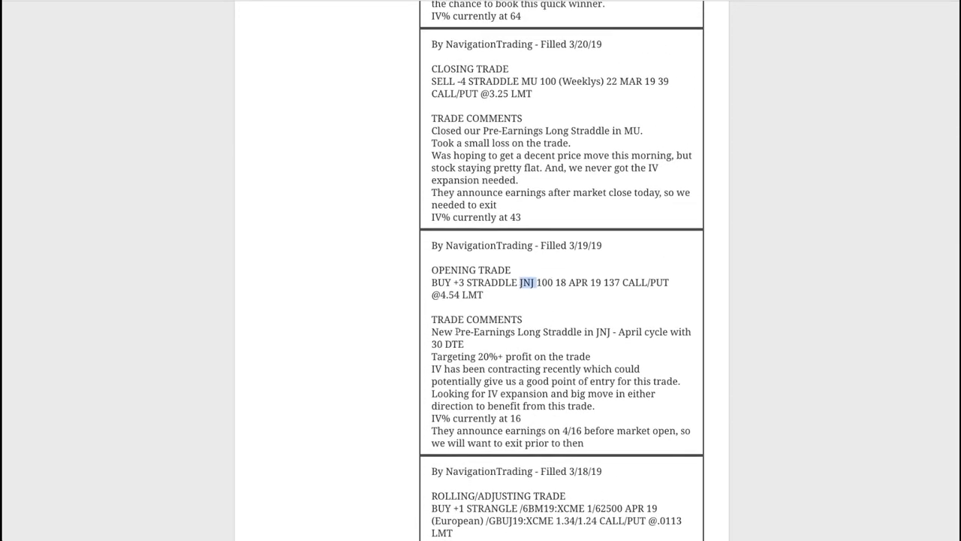
pyautogui.moveTo(456, 331); pyautogui.dragTo(585, 333)
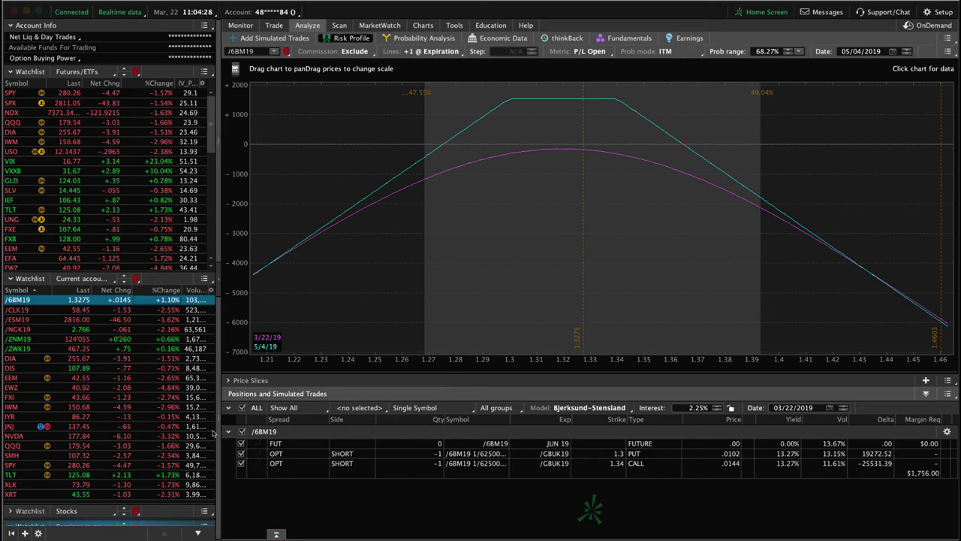
# - Show the JNJ straddle's risk profile around the 137 strike, then its daily price chart
pyautogui.click(150, 427)
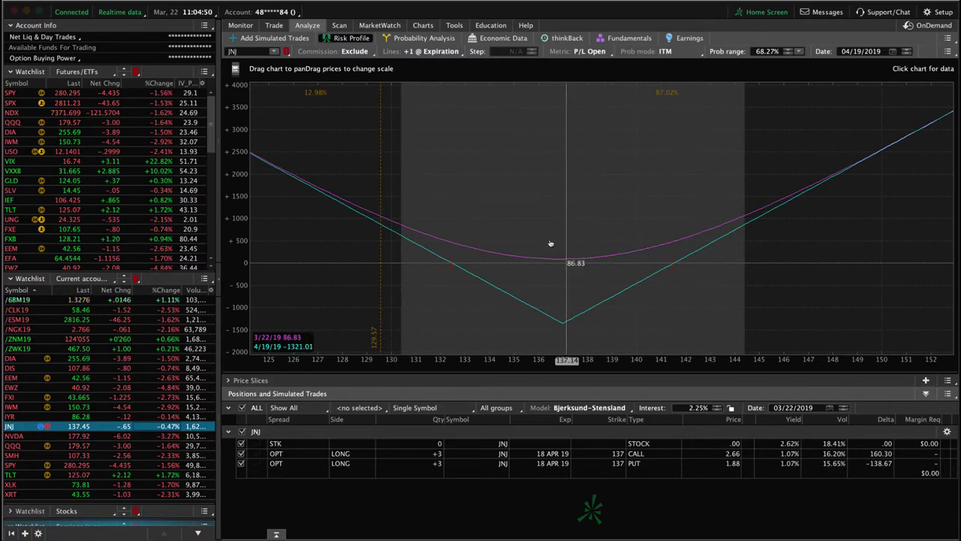
pyautogui.click(423, 25)
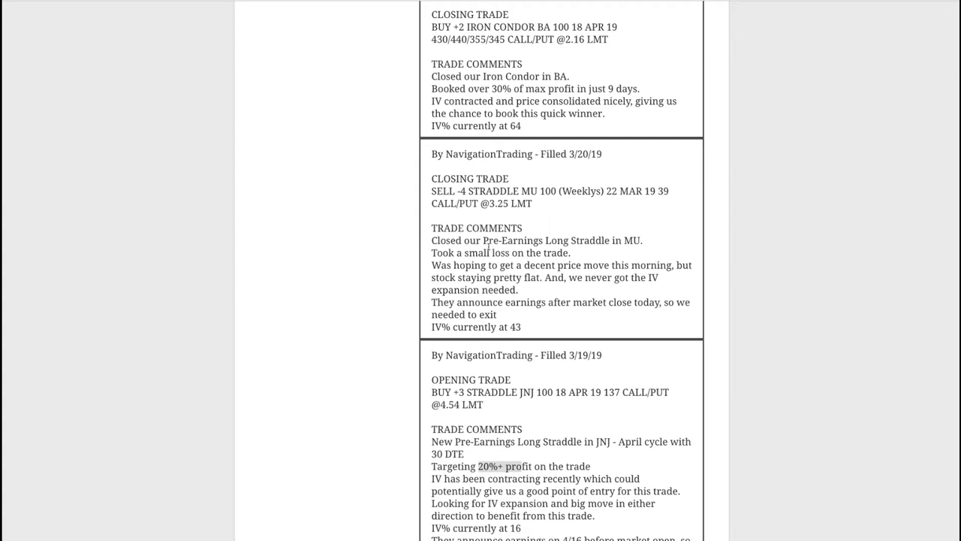
# - Highlight 'Pre-Earnings Long Straddle in MU.' in the 3/20 closing alert
pyautogui.moveTo(484, 240); pyautogui.dragTo(643, 243)
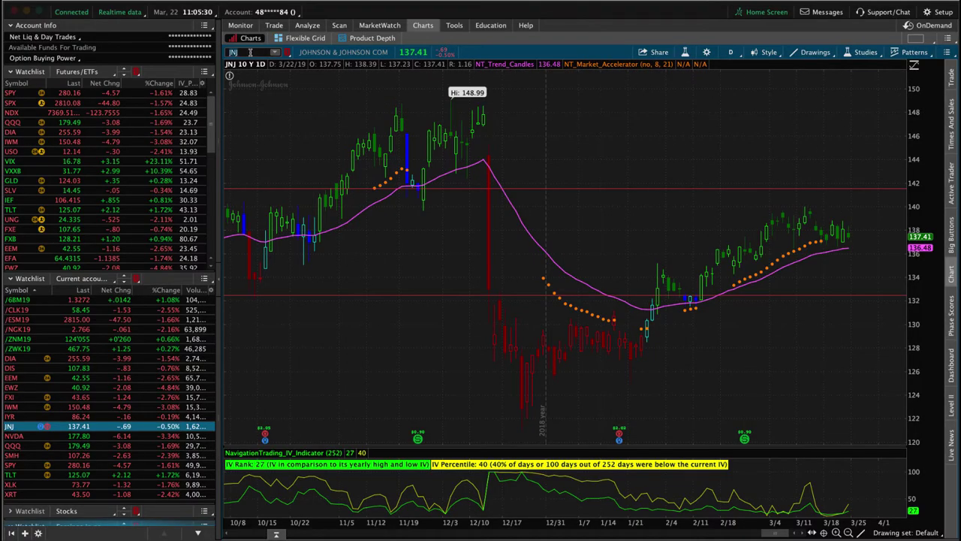
# - Replace JNJ with MU as the chart symbol to show Micron's daily chart
pyautogui.click(250, 52)
pyautogui.write('MU')
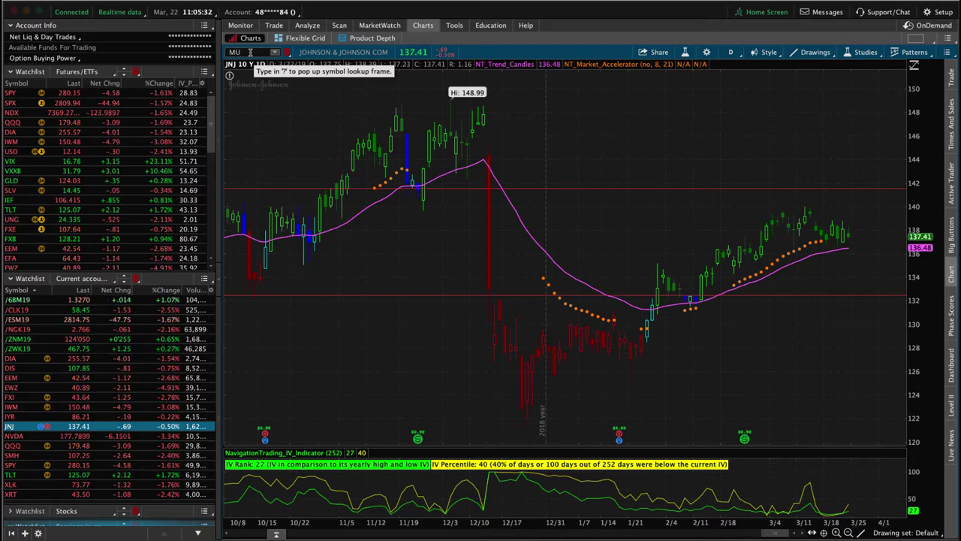
pyautogui.press('Return')
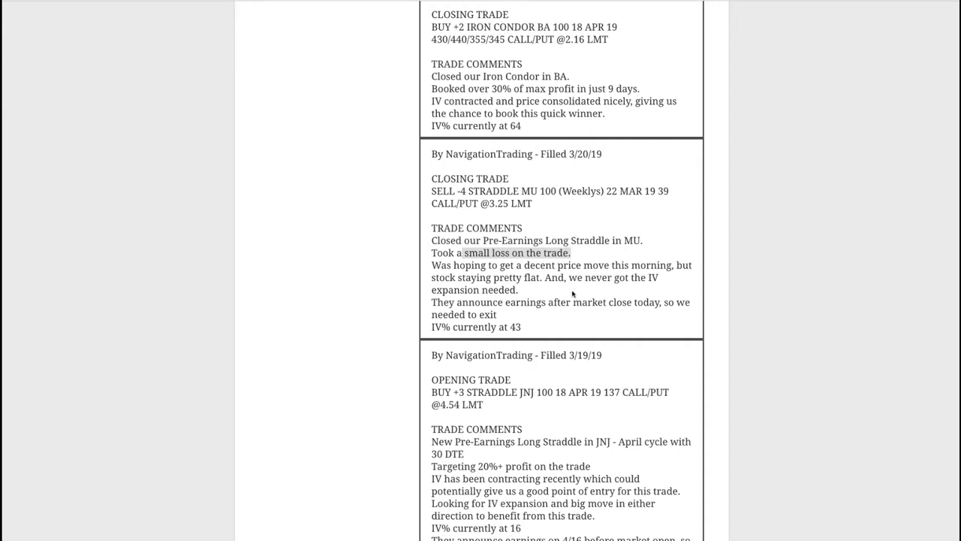
# - Highlight 'BA', '30%' and '9 days' in the BA iron condor closing alert
pyautogui.scroll(2, 582, 287)
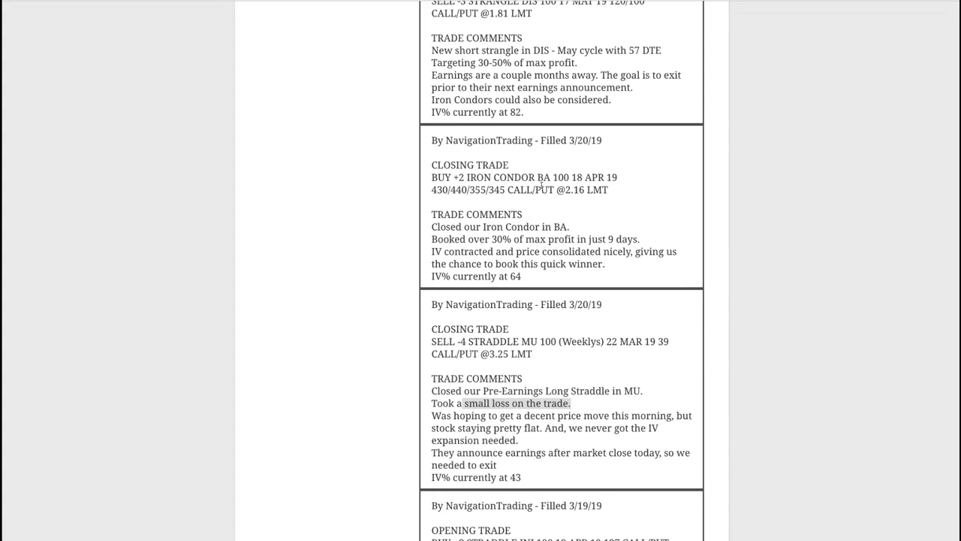
pyautogui.moveTo(538, 177); pyautogui.dragTo(548, 177)
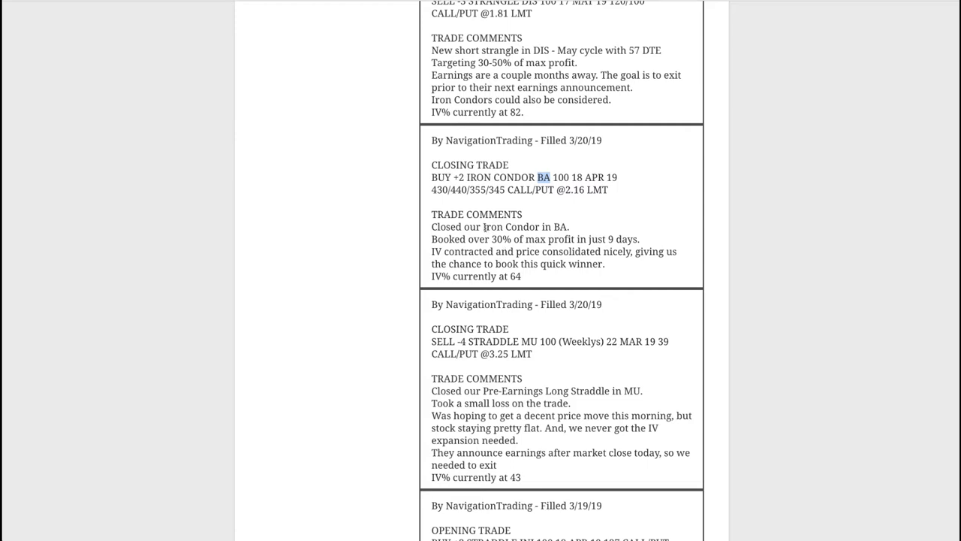
pyautogui.moveTo(492, 239); pyautogui.dragTo(514, 239)
pyautogui.moveTo(608, 239); pyautogui.dragTo(642, 241)
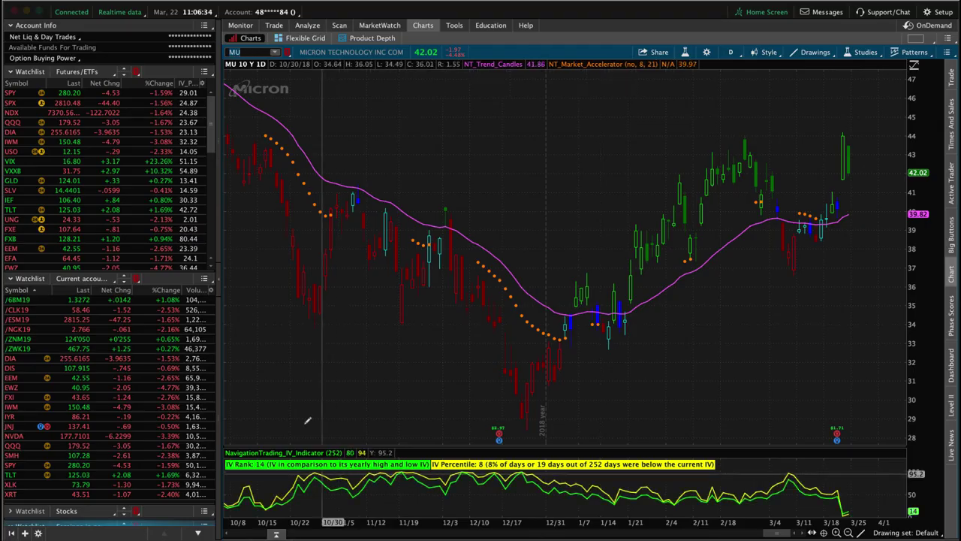
# - Load the BA chart to see Boeing near 364 with IV Rank 53
pyautogui.click(256, 52)
pyautogui.write('BA')
pyautogui.press('Return')
pyautogui.press('Down')
pyautogui.press('Down')
pyautogui.press('Down')
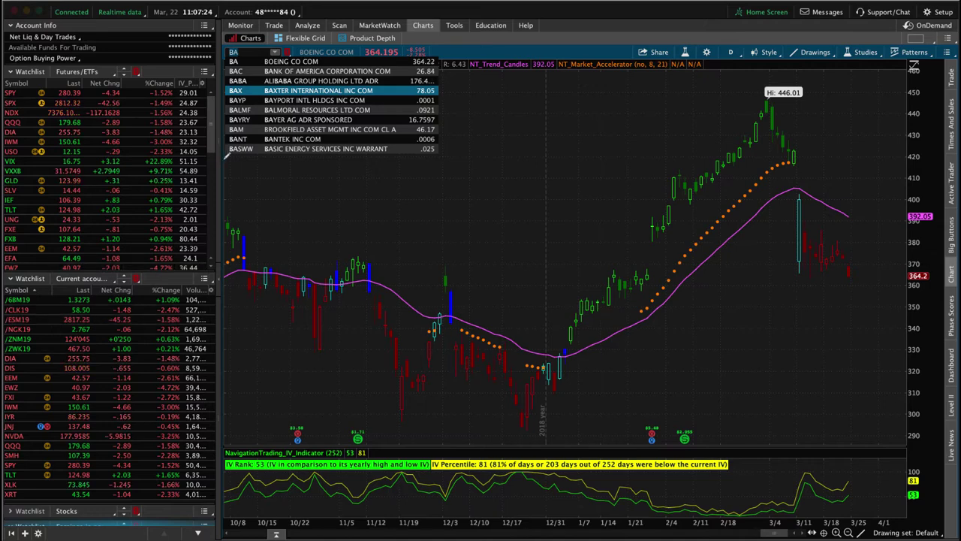
# - Chart BA, then bring up the 3/21 DIS strangle alert and highlight IV% 82 and the earnings note
pyautogui.press('Return')
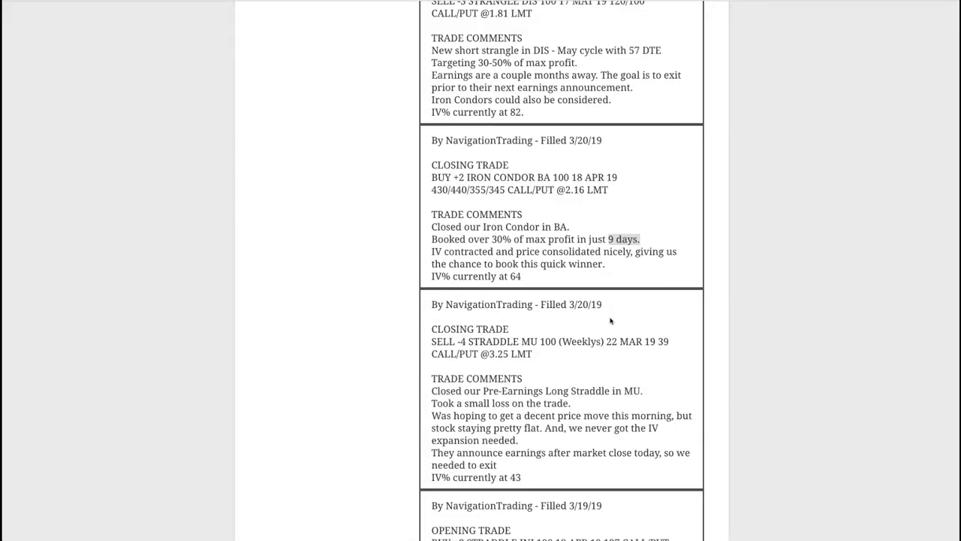
pyautogui.scroll(3, 612, 319)
pyautogui.scroll(1, 613, 316)
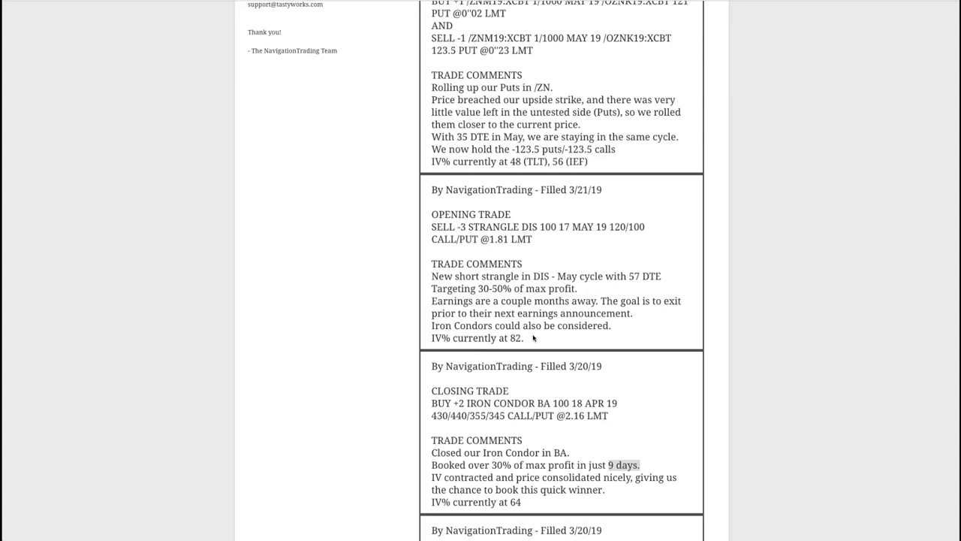
pyautogui.moveTo(508, 338); pyautogui.dragTo(517, 338)
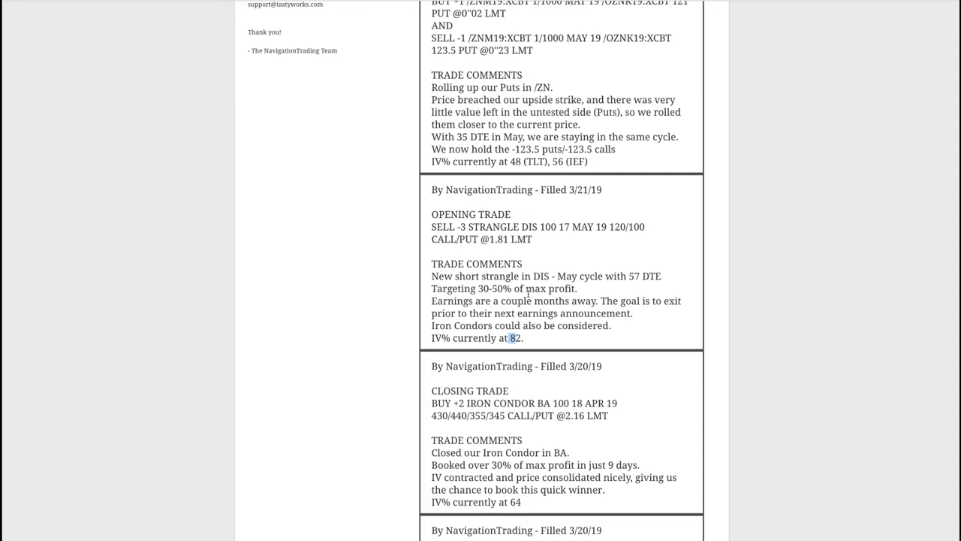
pyautogui.moveTo(501, 300); pyautogui.dragTo(596, 300)
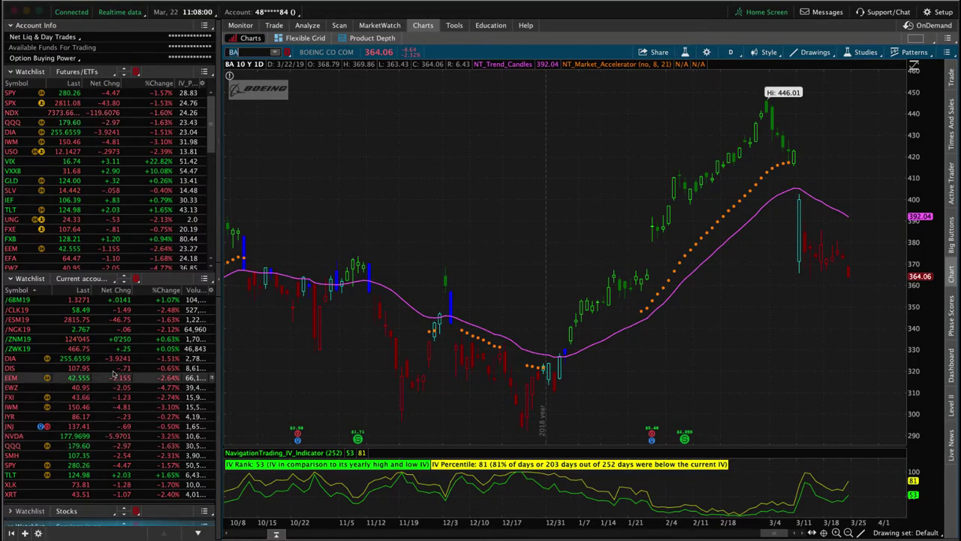
# - Chart DIS zoomed out to earlier dates, then show its short 100/120 May strangle risk profile
pyautogui.click(115, 370)
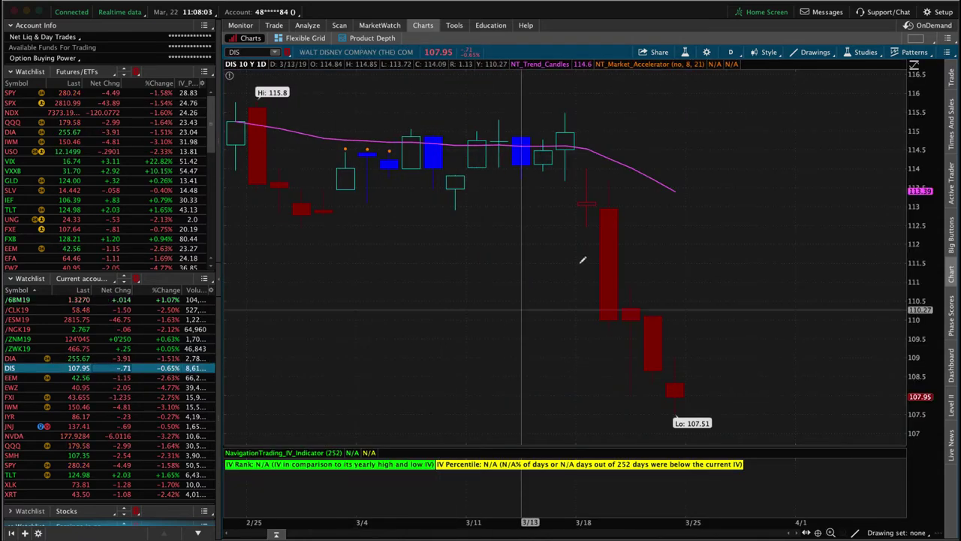
pyautogui.scroll(-5, 586, 256)
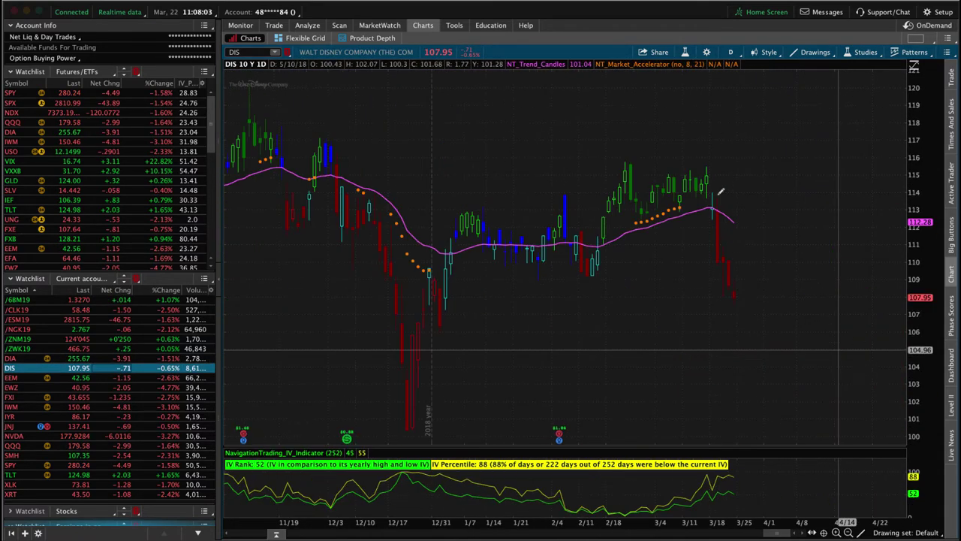
pyautogui.moveTo(719, 196); pyautogui.dragTo(833, 199)
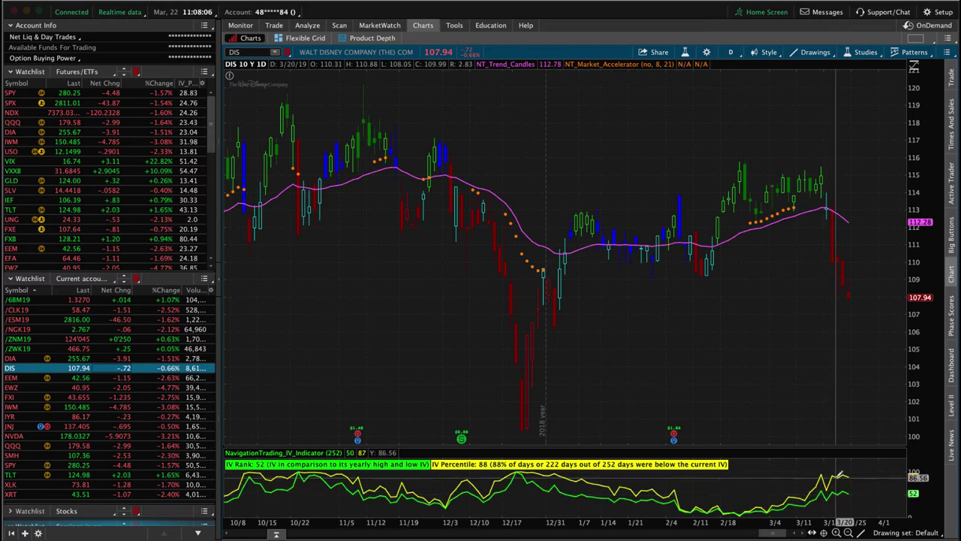
pyautogui.click(307, 25)
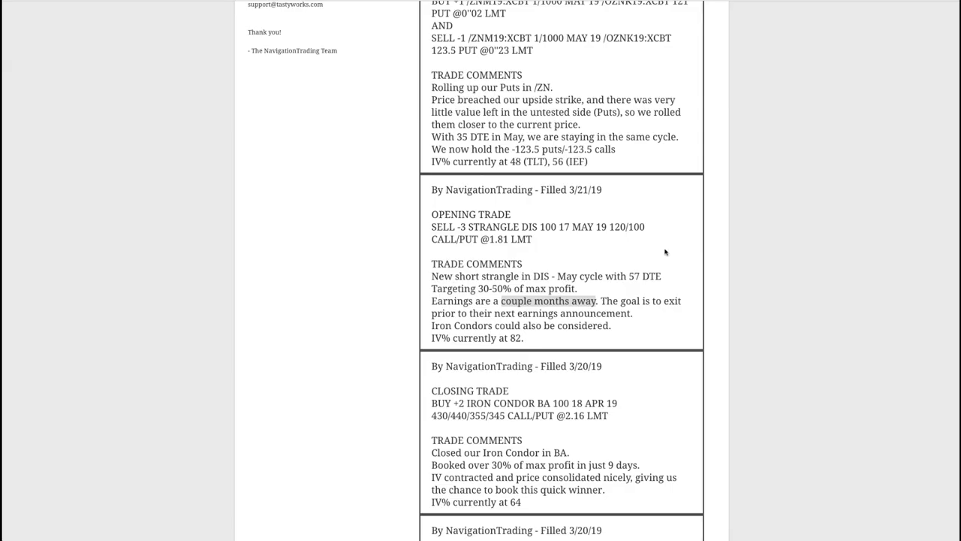
# - Bring up the 3/22 /ZN put roll alert and highlight the contract, 'upside strike' and '35 DTE in May'
pyautogui.scroll(4, 665, 252)
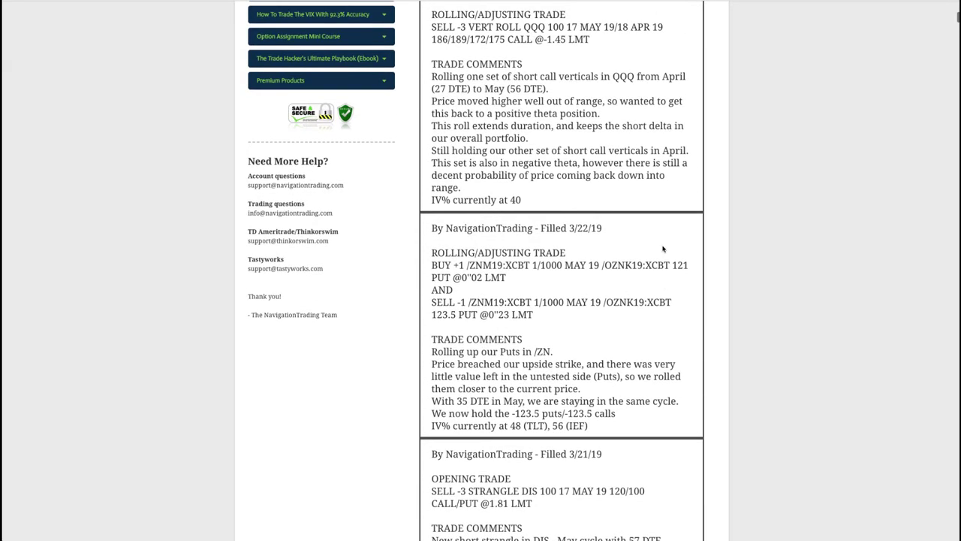
pyautogui.moveTo(485, 265); pyautogui.dragTo(465, 266)
pyautogui.moveTo(523, 365); pyautogui.dragTo(584, 365)
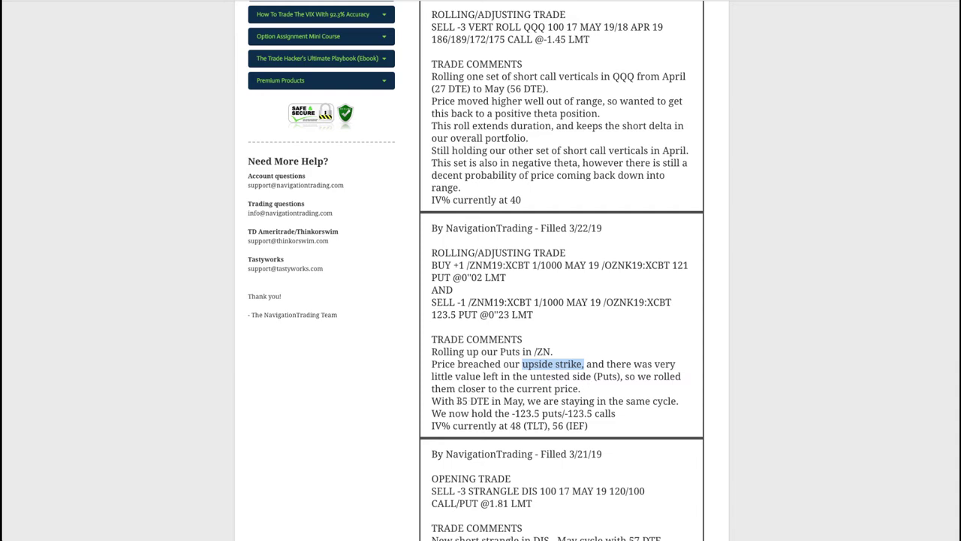
pyautogui.moveTo(457, 401); pyautogui.dragTo(523, 401)
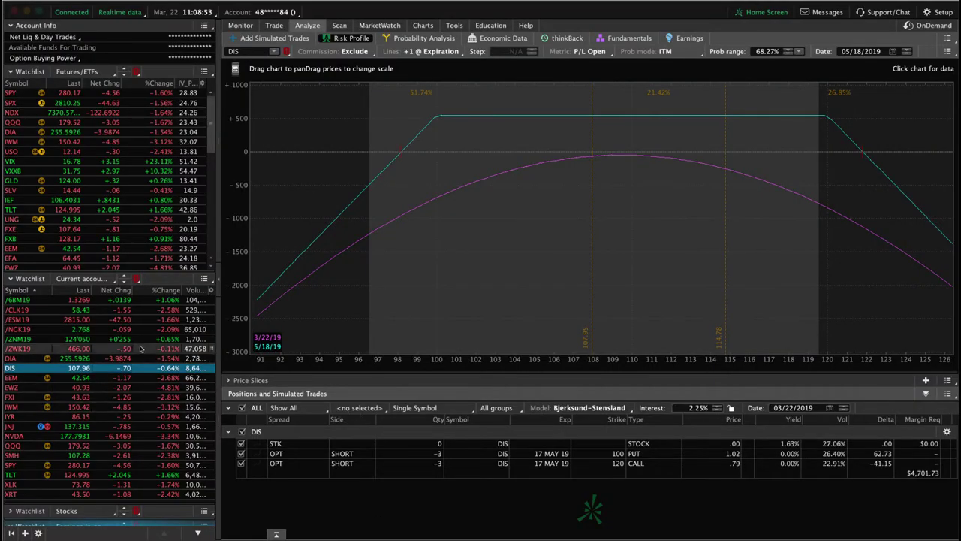
# - Show the /ZNM19 short 123.5 May call and put risk profile, zoomed in on current prices
pyautogui.click(140, 339)
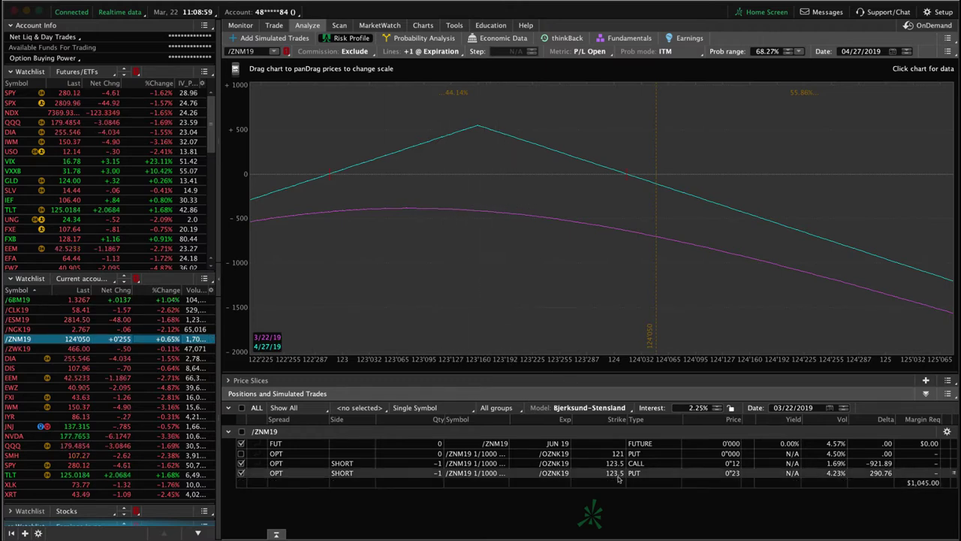
pyautogui.scroll(3, 609, 255)
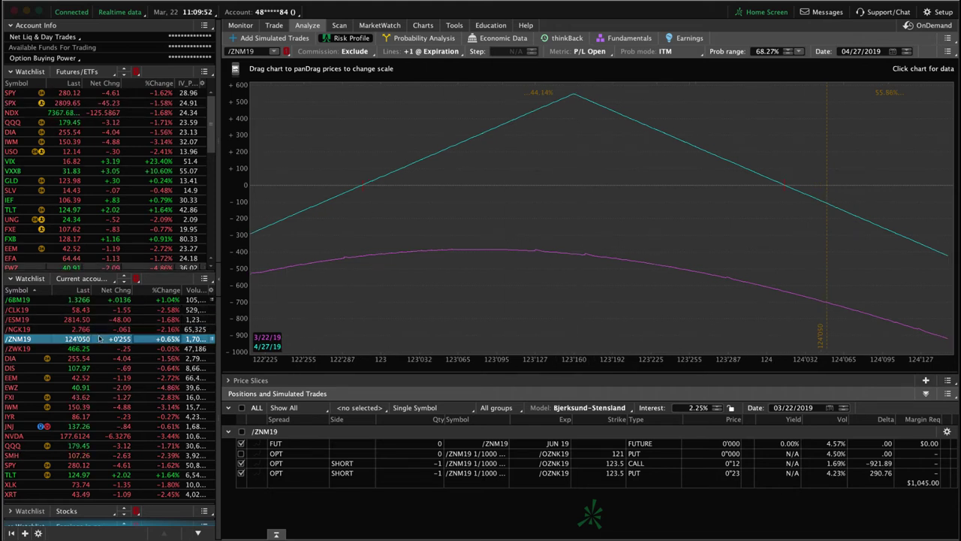
pyautogui.click(423, 25)
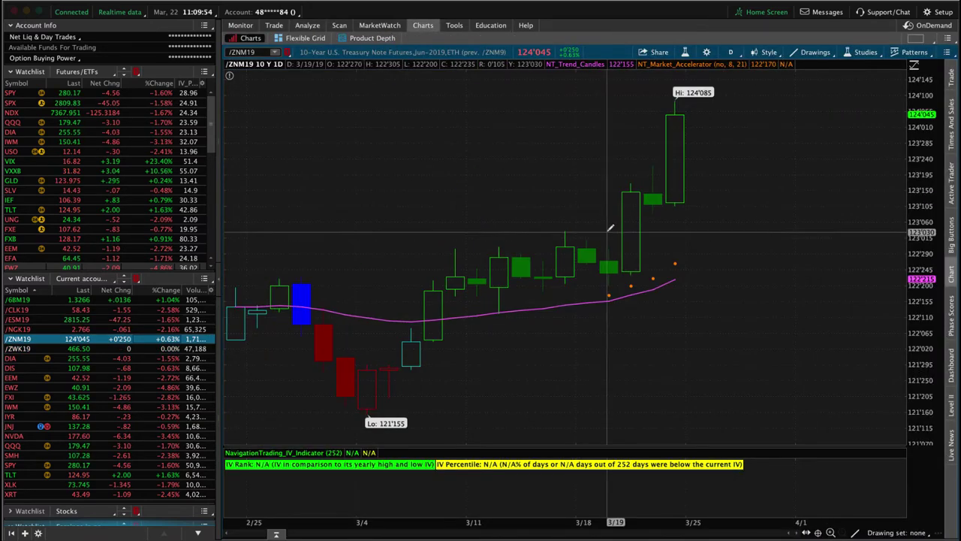
pyautogui.scroll(-4, 788, 244)
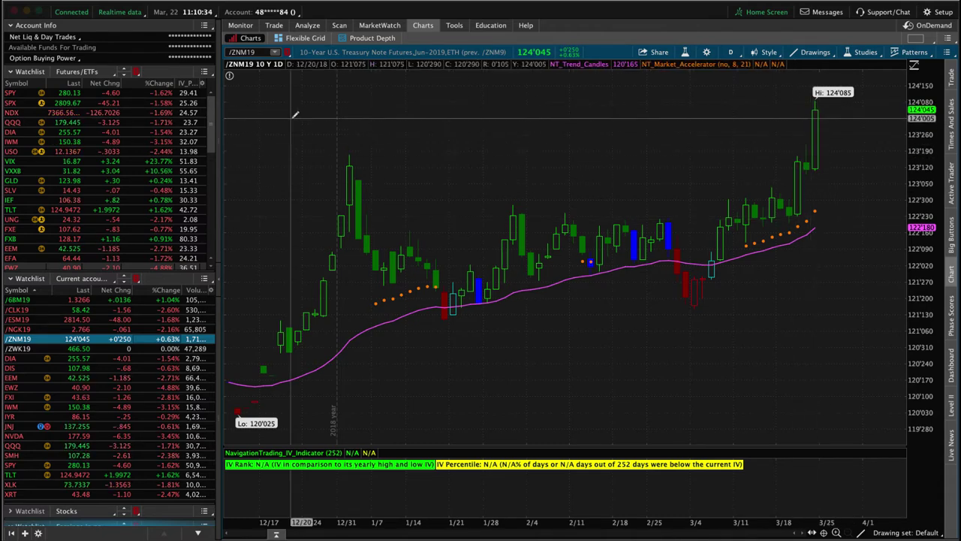
pyautogui.click(307, 25)
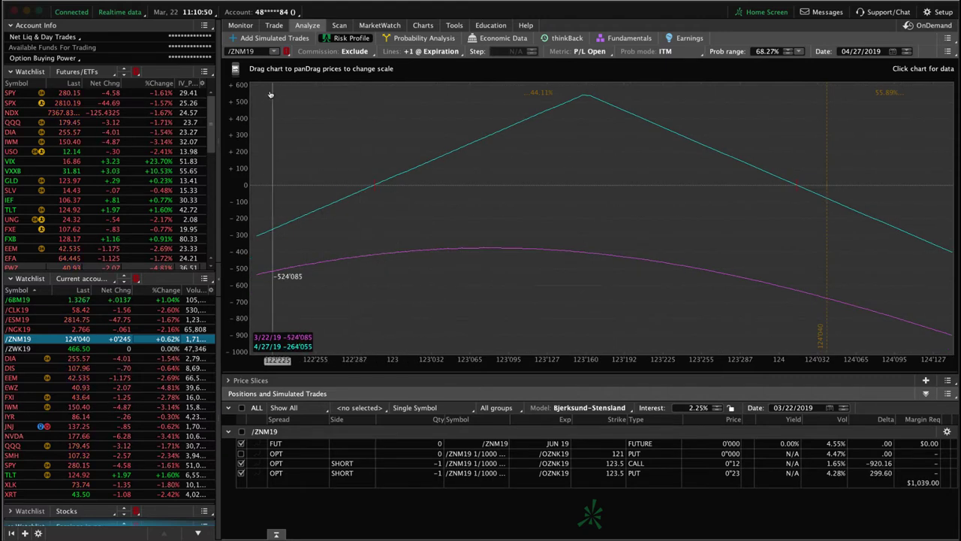
# - Open the /ZNM19 Trade page with its futures quote, option chain, position and order entry
pyautogui.click(274, 24)
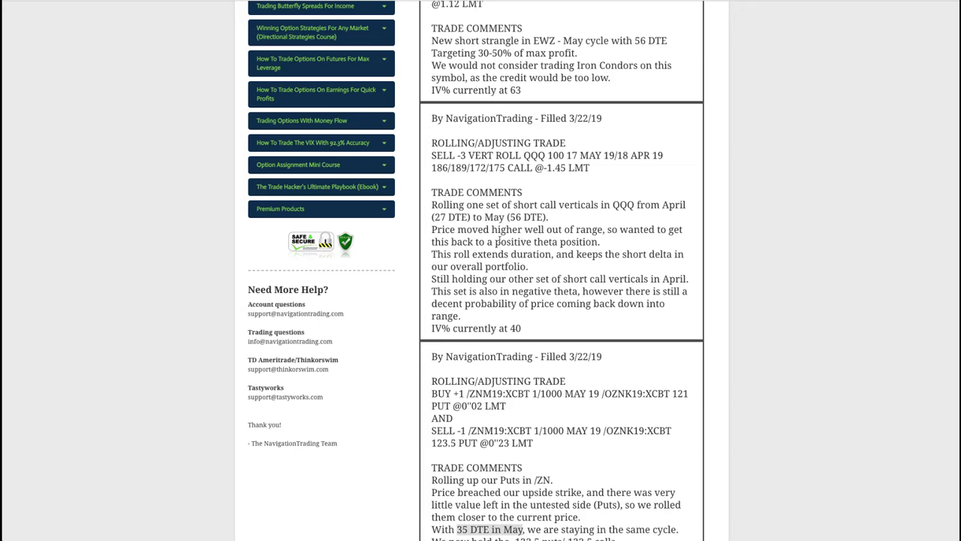
pyautogui.moveTo(539, 229); pyautogui.dragTo(602, 229)
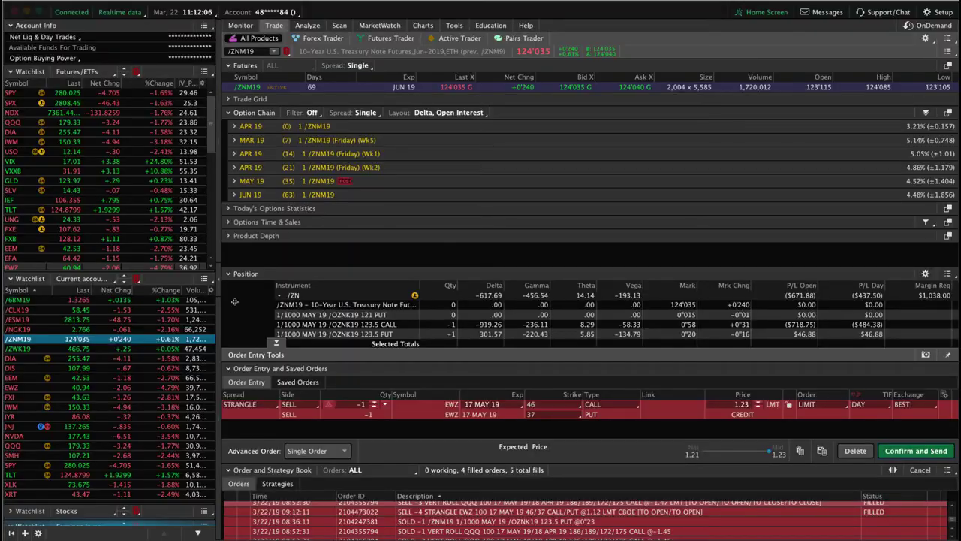
# - Show the QQQ risk profile with only the April 176/181 calls, excluding the May 186/189 calls
pyautogui.click(162, 445)
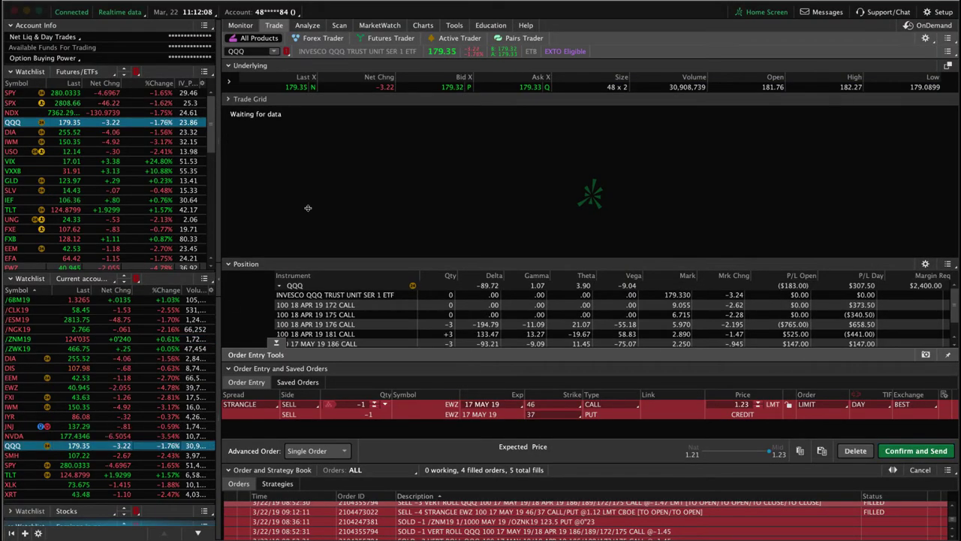
pyautogui.click(307, 25)
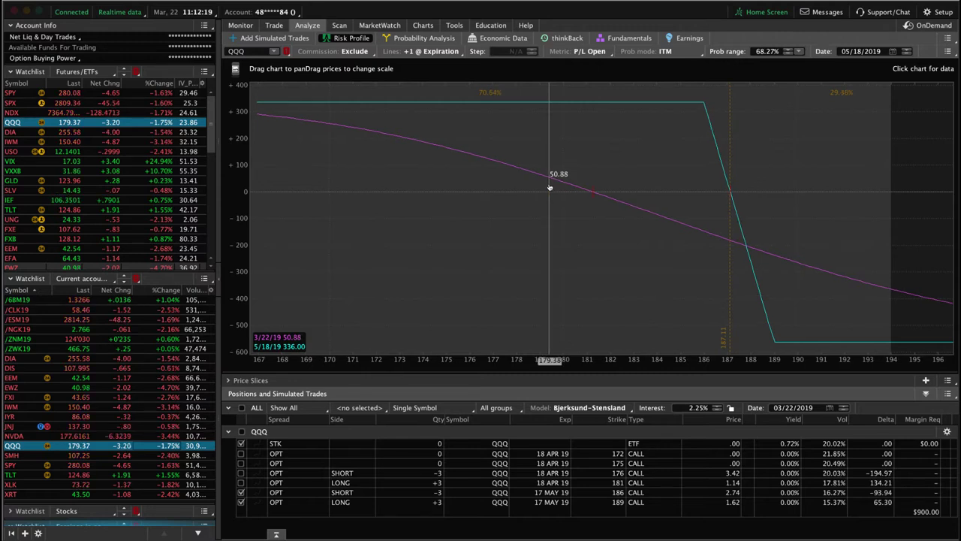
pyautogui.click(241, 501)
pyautogui.click(241, 492)
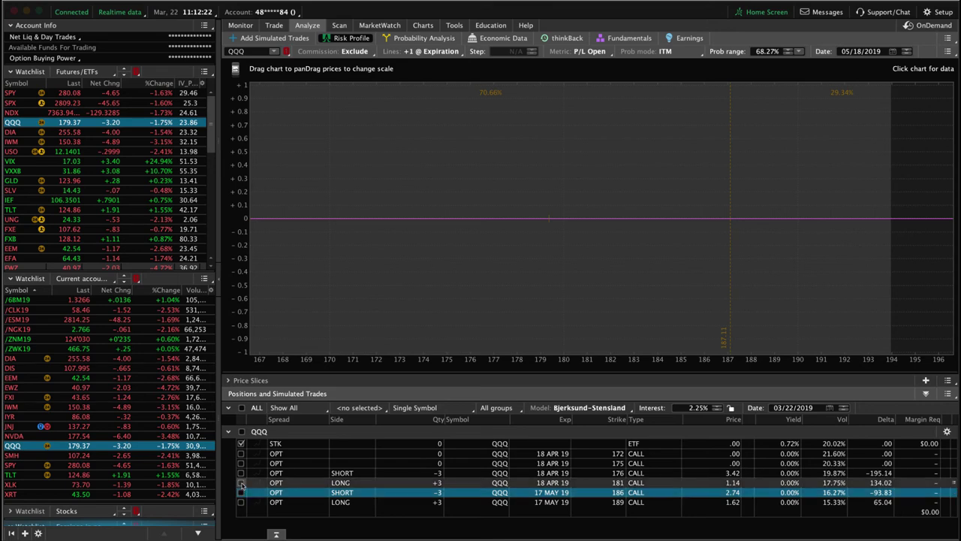
pyautogui.click(241, 482)
pyautogui.click(241, 472)
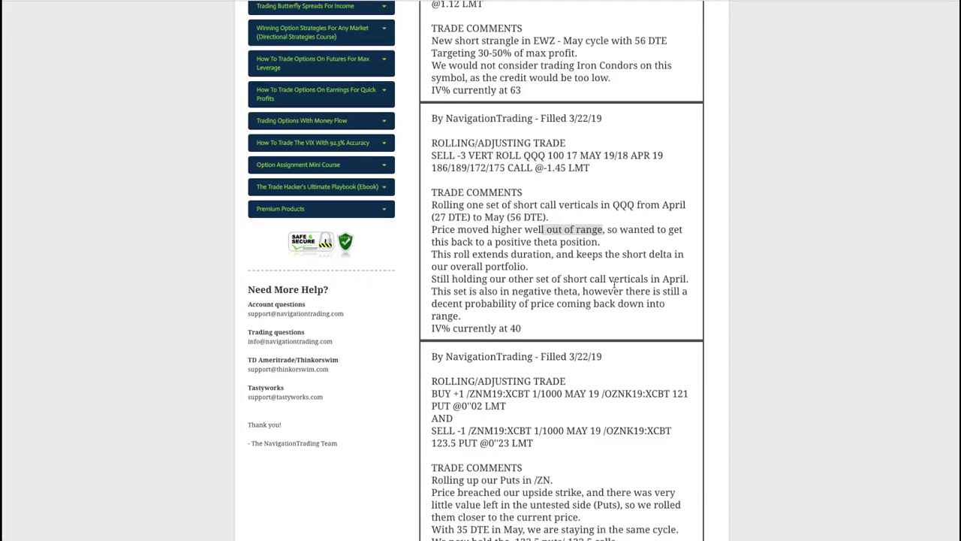
# - Bring up the 3/22 EWZ short strangle alert and highlight '56 DTE' and the IV% of 63
pyautogui.scroll(3, 614, 283)
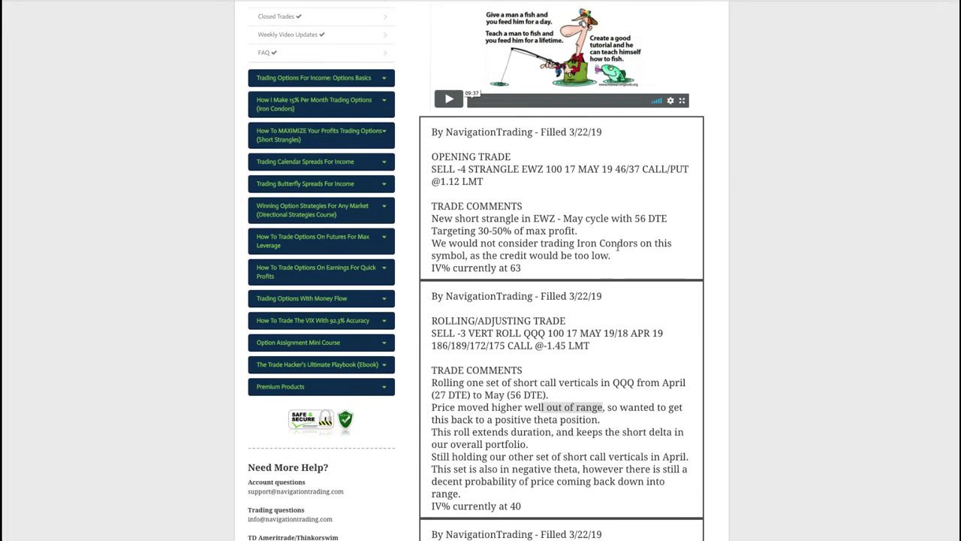
pyautogui.moveTo(636, 218); pyautogui.dragTo(658, 218)
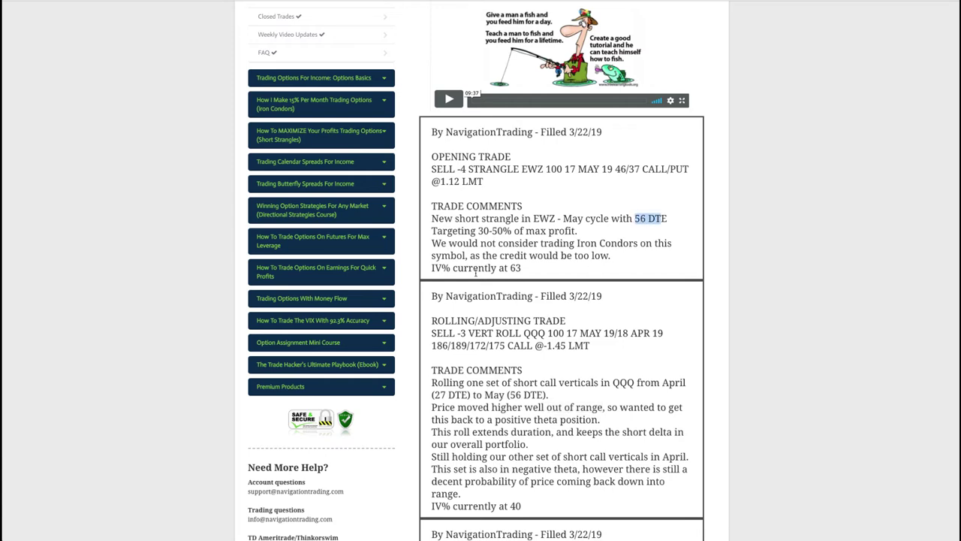
pyautogui.moveTo(523, 269); pyautogui.dragTo(498, 268)
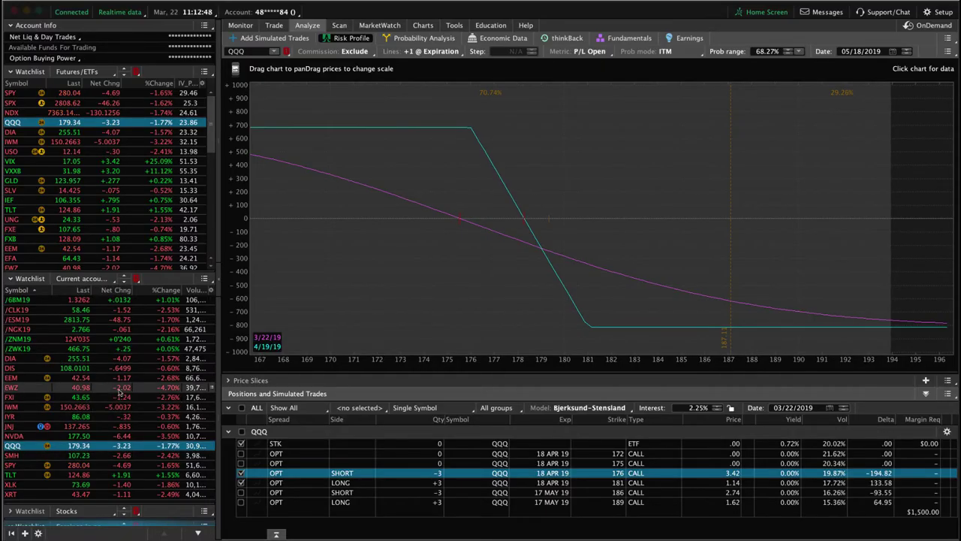
# - Load the EWZ short 37/46 May strangle risk profile, then switch to EWZ's daily price chart
pyautogui.click(118, 391)
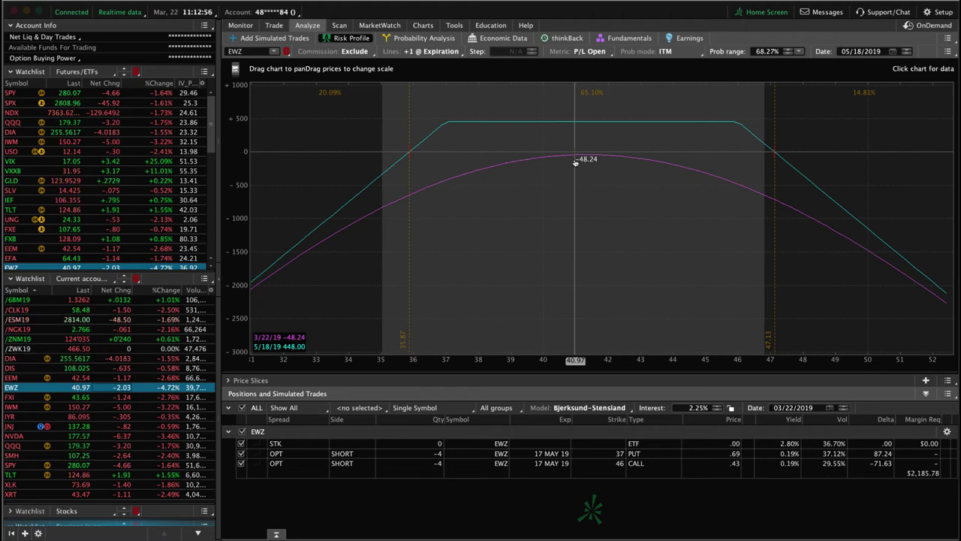
pyautogui.click(422, 25)
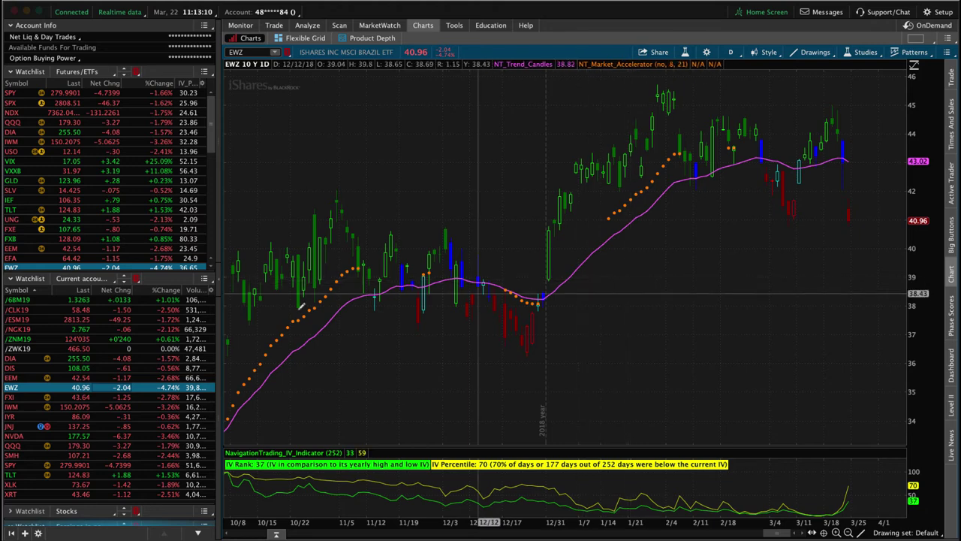
# - Show the /CLK19 risk profile with the 53 call and 58 put excluded, keeping the 56 call and put
pyautogui.click(163, 310)
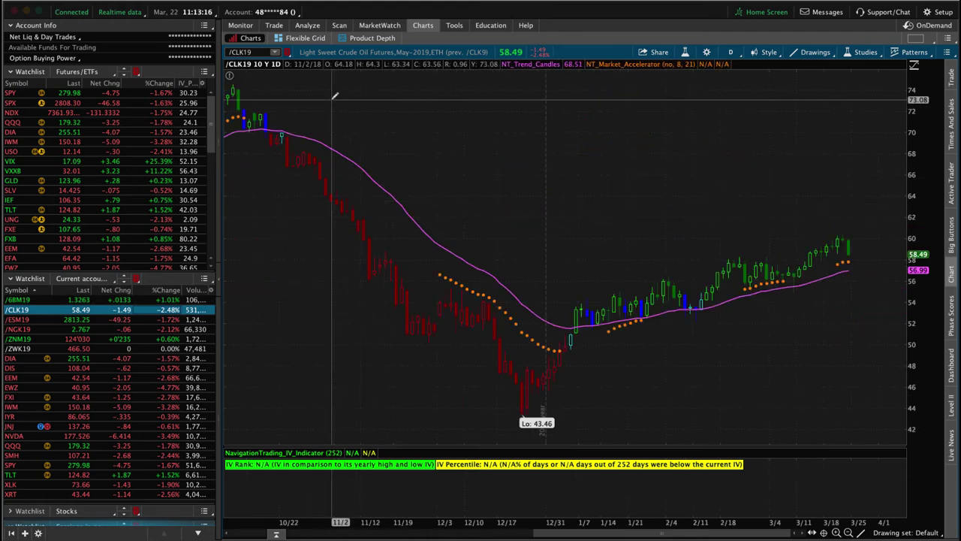
pyautogui.click(308, 26)
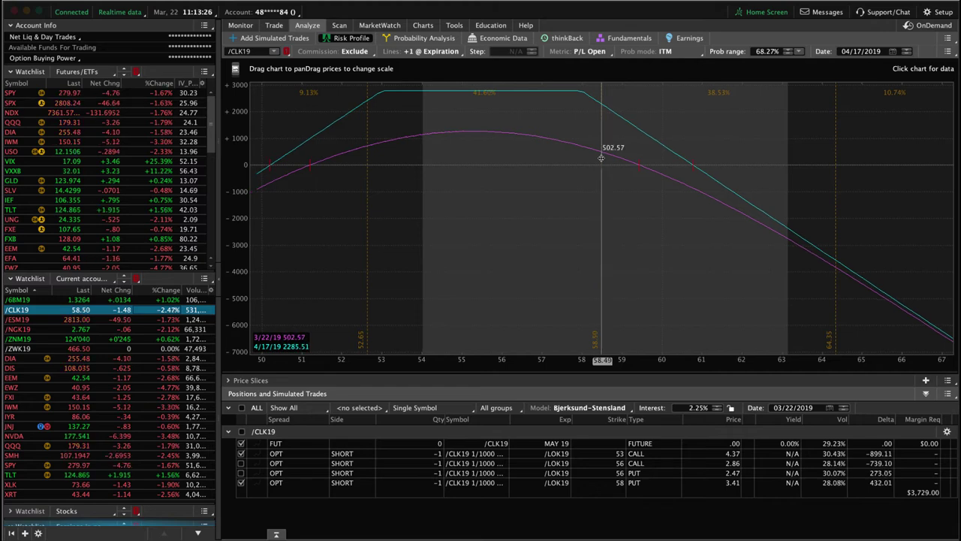
pyautogui.click(241, 454)
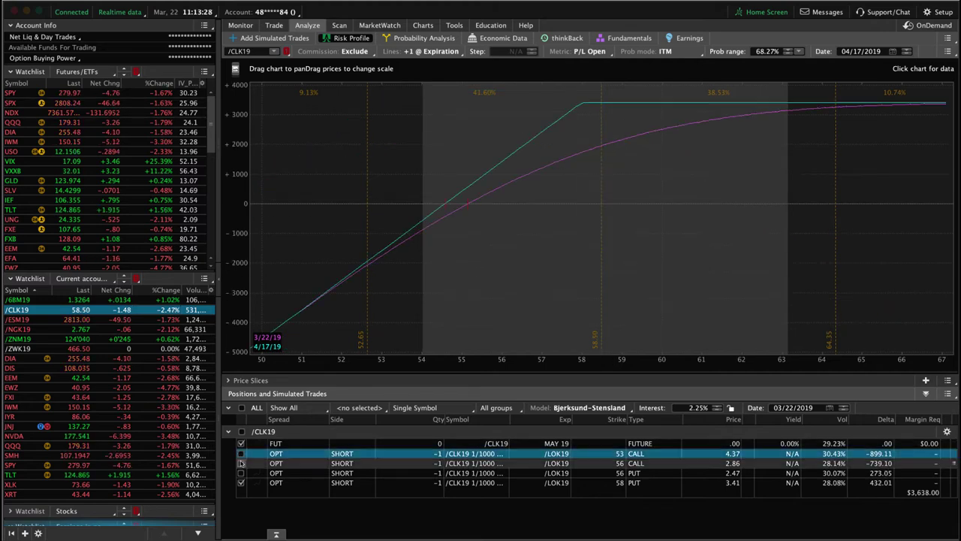
pyautogui.click(241, 464)
pyautogui.click(241, 472)
pyautogui.click(241, 483)
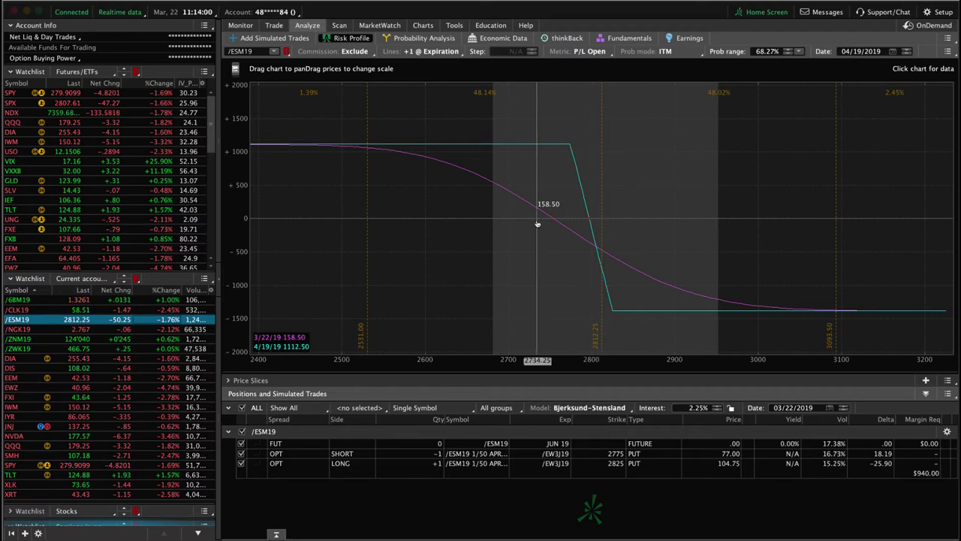
# - Load the /NGK19 risk profile and include only the 2.8 call and 3.25 put legs
pyautogui.click(162, 329)
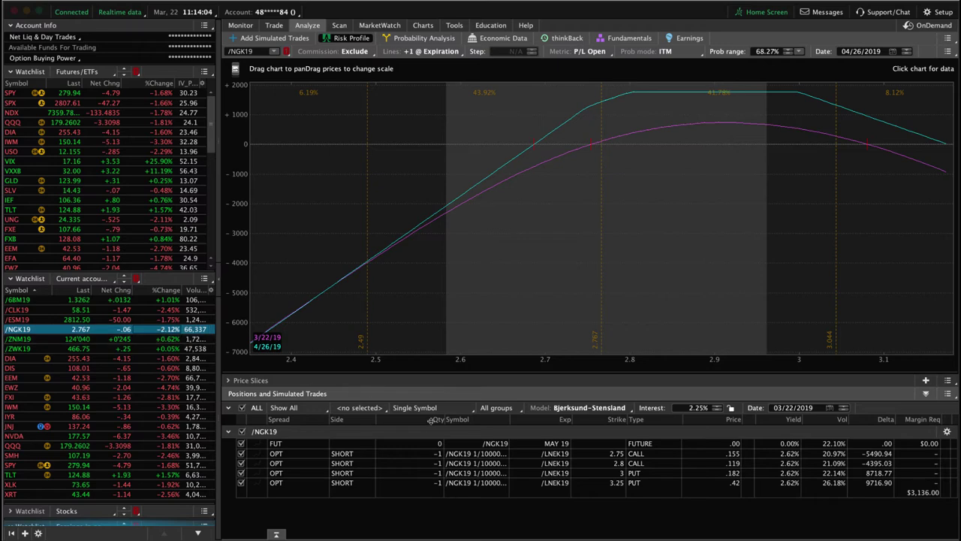
pyautogui.click(241, 463)
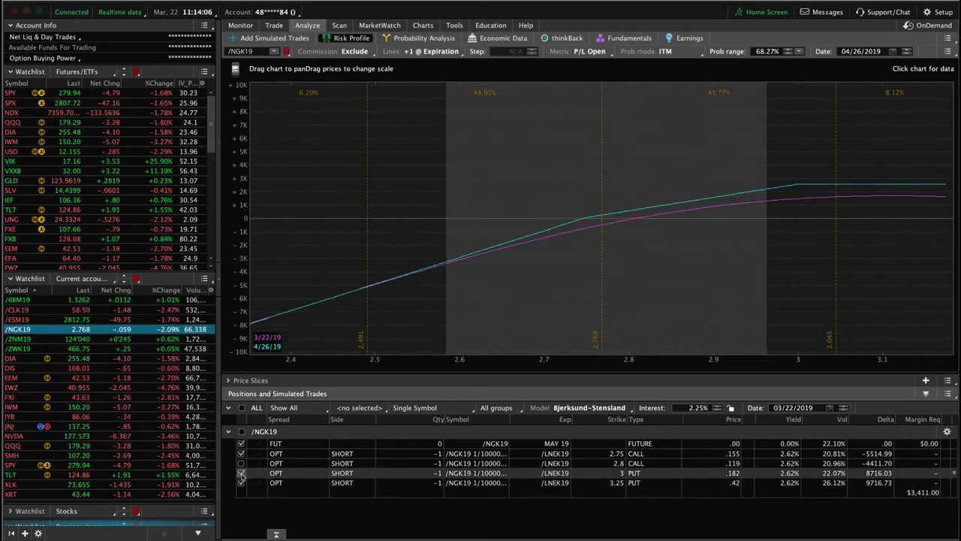
pyautogui.click(241, 482)
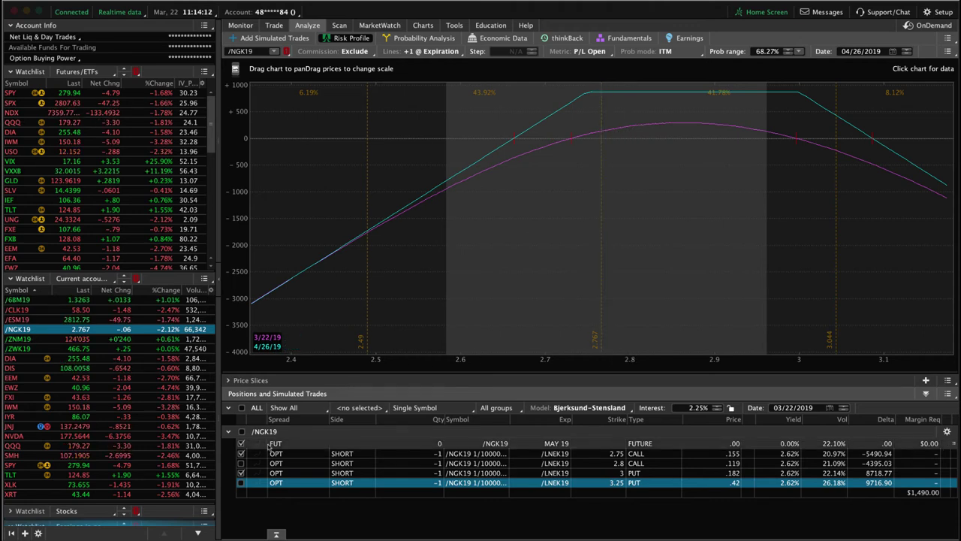
pyautogui.click(241, 454)
pyautogui.click(241, 463)
pyautogui.click(241, 473)
pyautogui.click(241, 483)
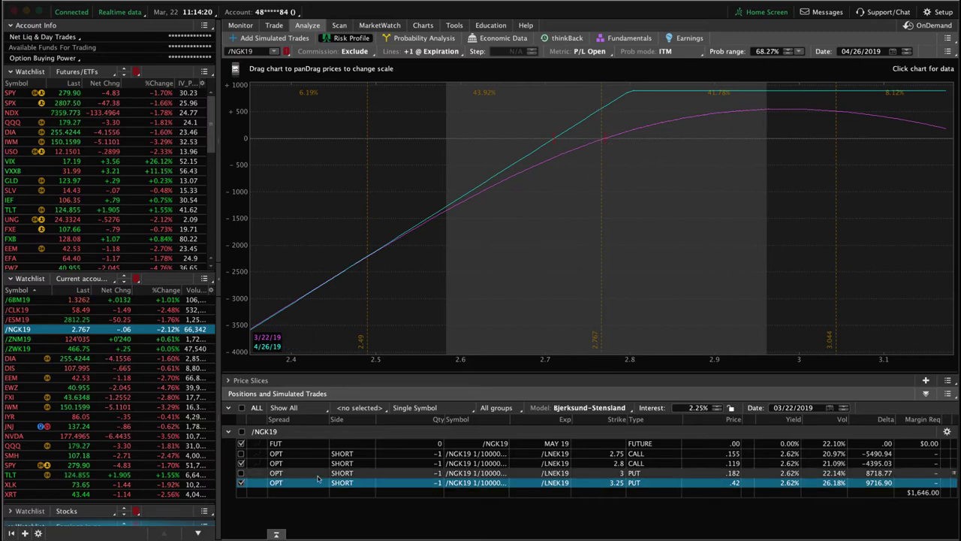
# - Toggle the 3.25 put off and back on to compare, then glance at the /NGK19 Trade page and return
pyautogui.click(241, 483)
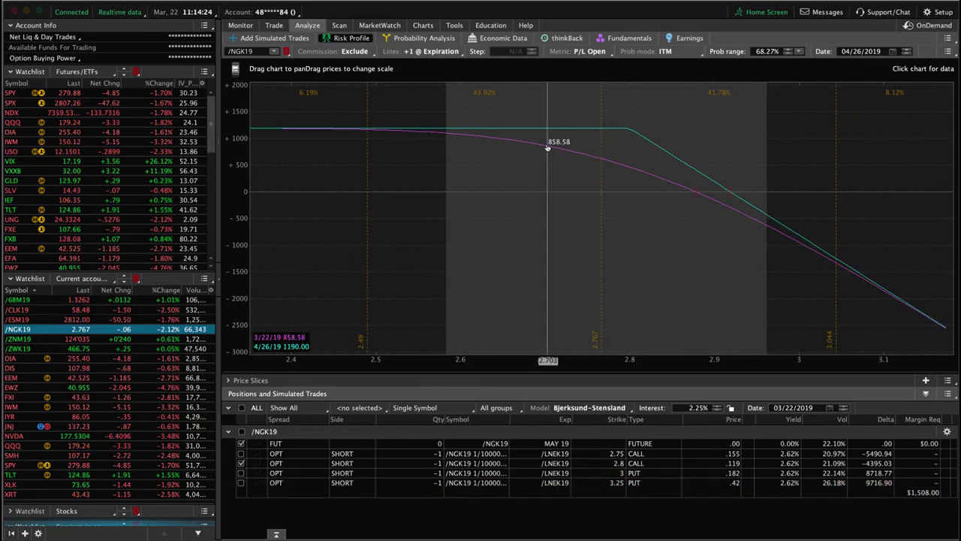
pyautogui.click(241, 483)
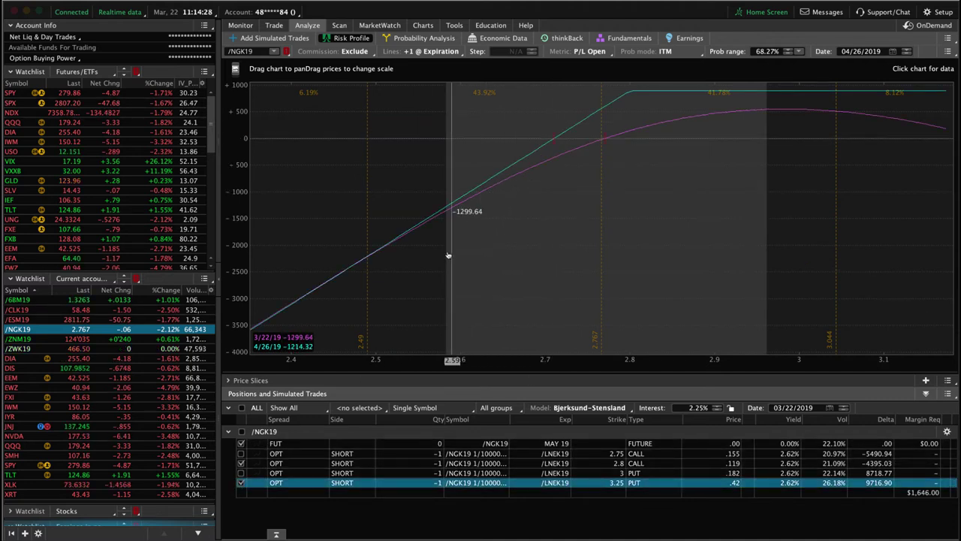
pyautogui.click(273, 25)
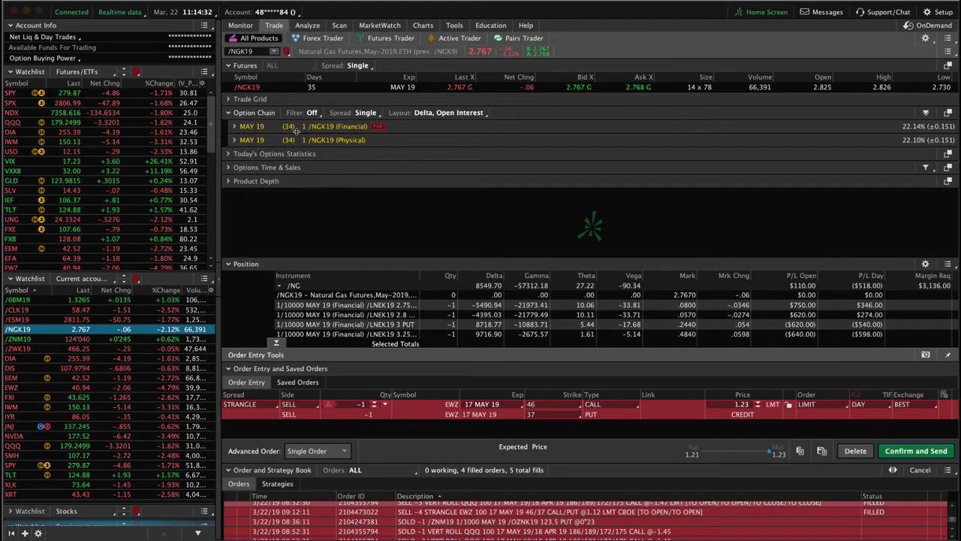
pyautogui.click(309, 27)
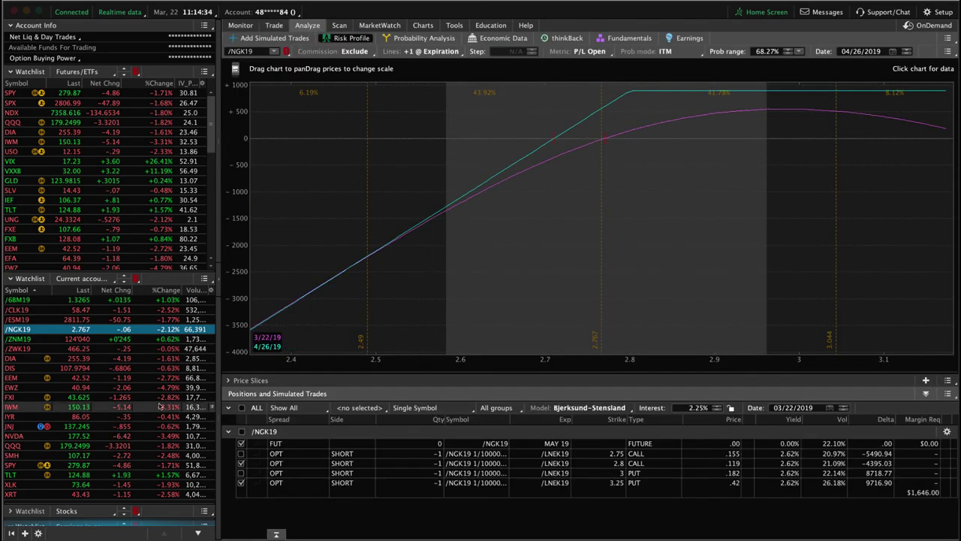
# - Load the /ZWK19 wheat profile and toggle its 390, 405, 430, 445 put and 470 call legs
pyautogui.click(168, 350)
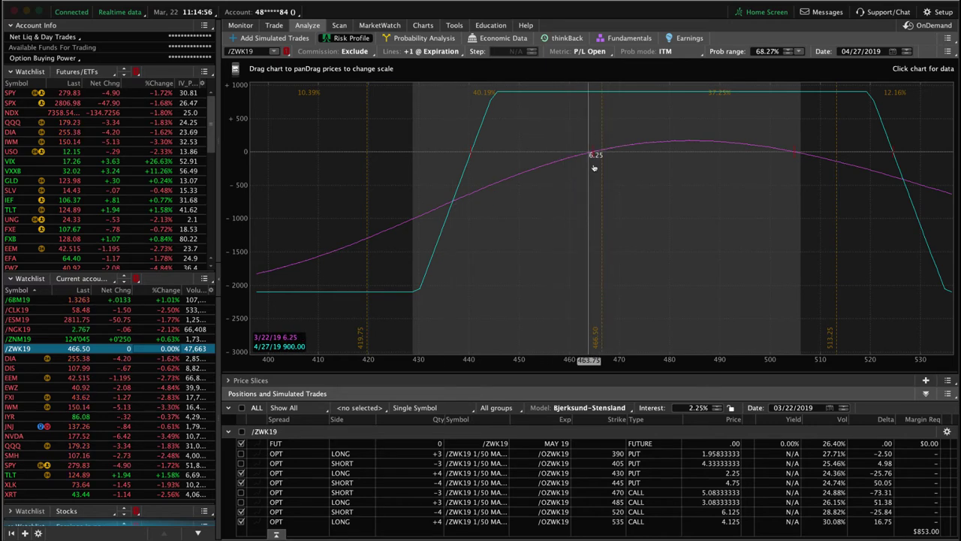
pyautogui.click(240, 453)
pyautogui.click(240, 464)
pyautogui.click(240, 473)
pyautogui.click(241, 482)
pyautogui.click(241, 493)
# - Toggle the 485, 520 and 535 call legs, then load DIA's 255/260 call spread profile
pyautogui.click(241, 502)
pyautogui.click(241, 512)
pyautogui.click(241, 521)
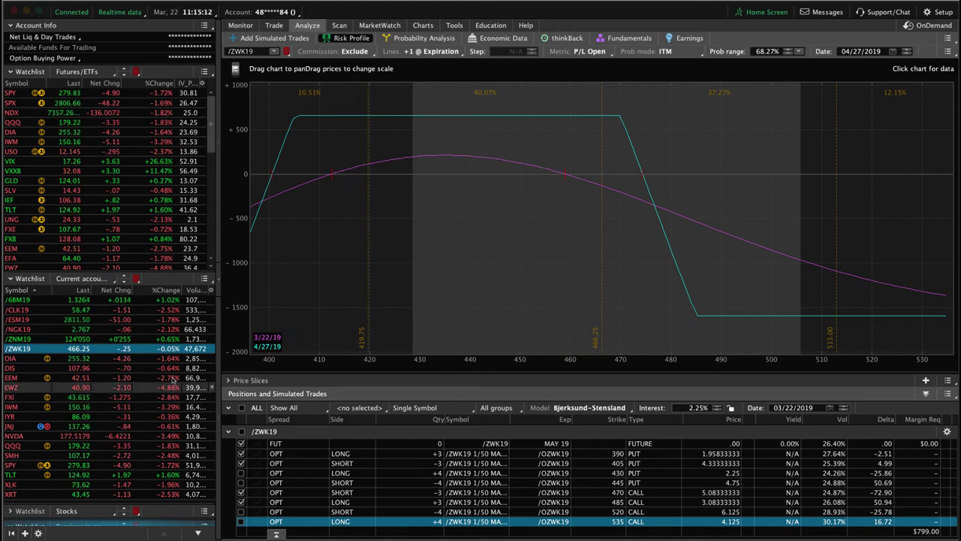
pyautogui.click(173, 359)
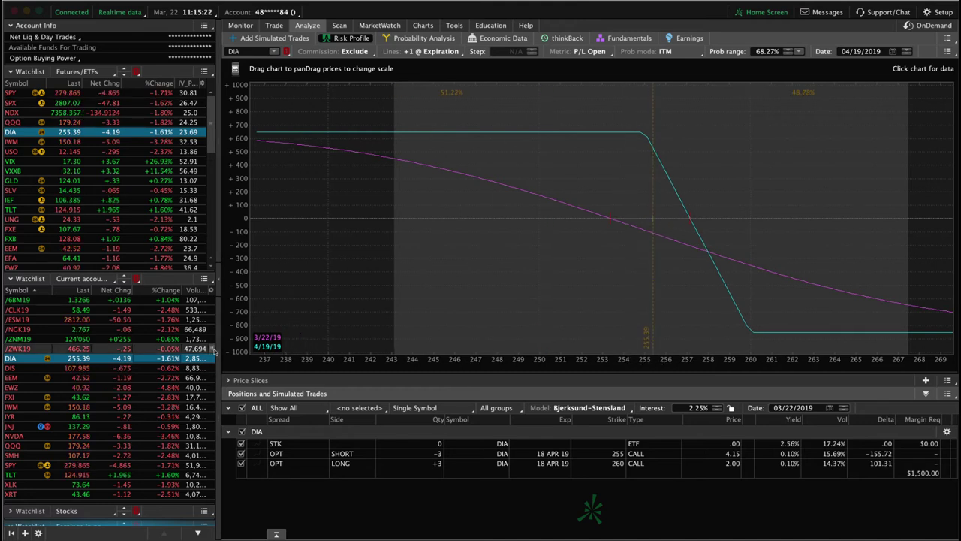
# - Review EEM's call spread profile, then load FXI's April 39/42/44/47 iron condor profile
pyautogui.click(151, 379)
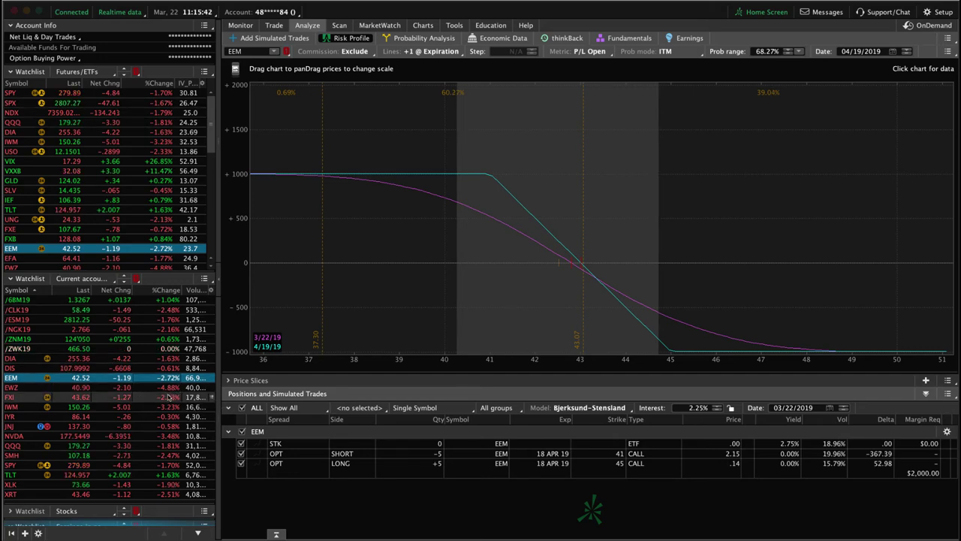
pyautogui.click(170, 396)
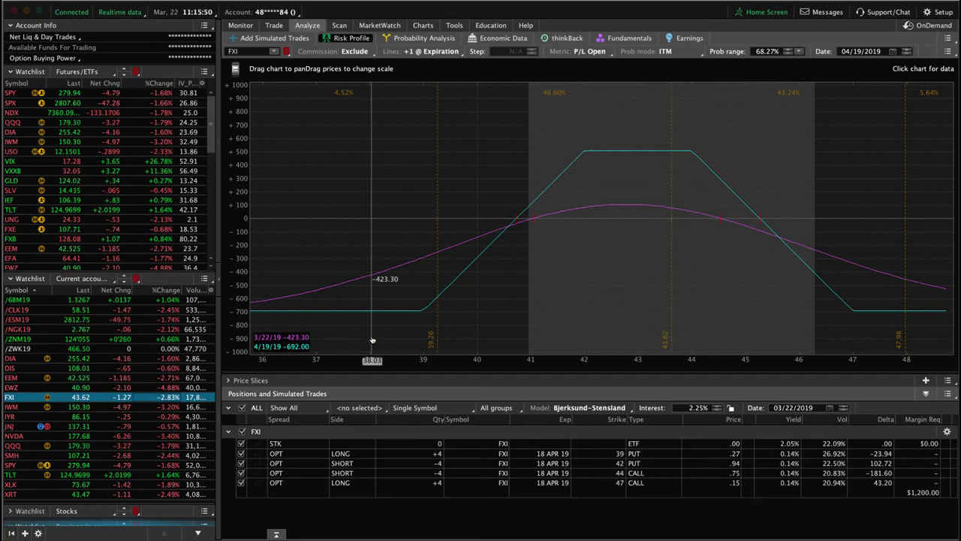
# - Review the IWM and IYR risk profiles, then load the NVDA position
pyautogui.click(172, 407)
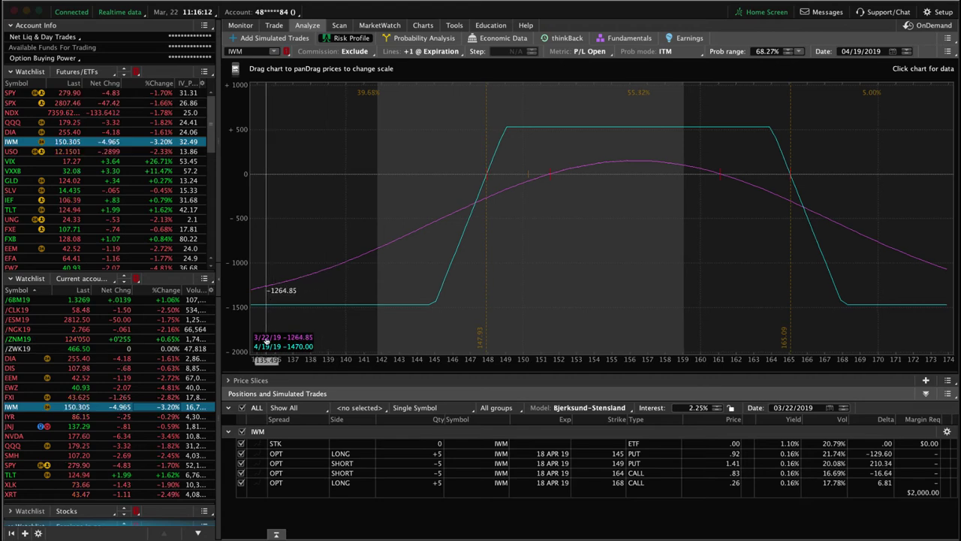
pyautogui.click(173, 419)
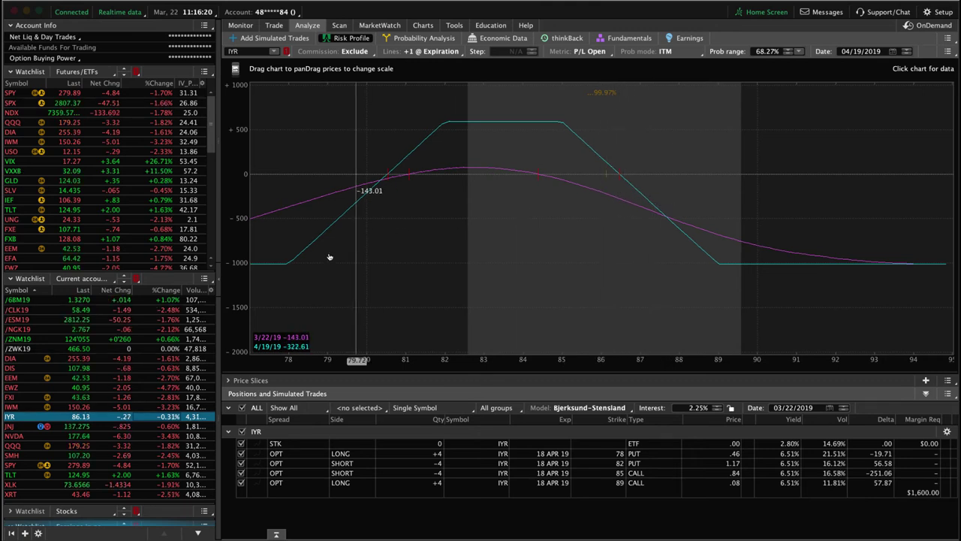
pyautogui.click(172, 436)
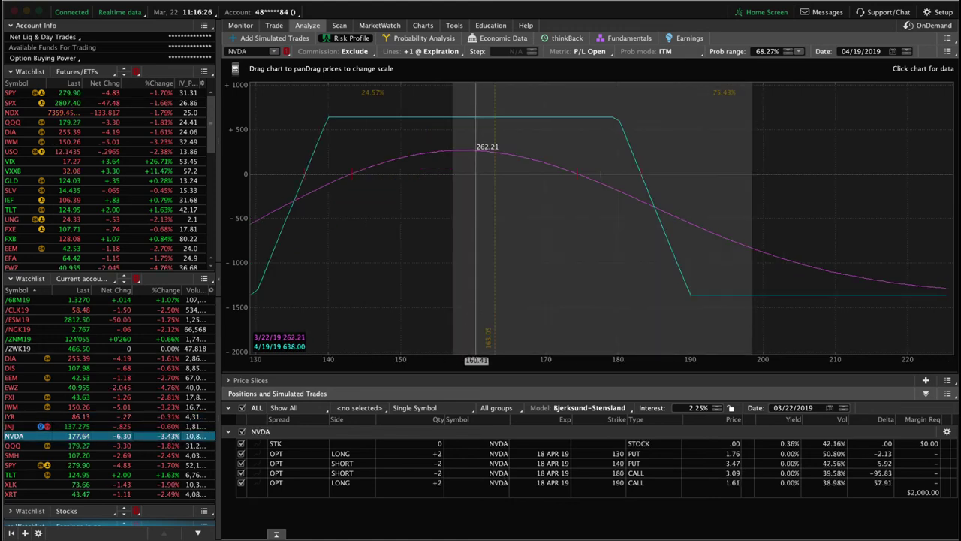
# - Glance at NVDA's price chart, then return to its April iron condor risk profile
pyautogui.click(424, 25)
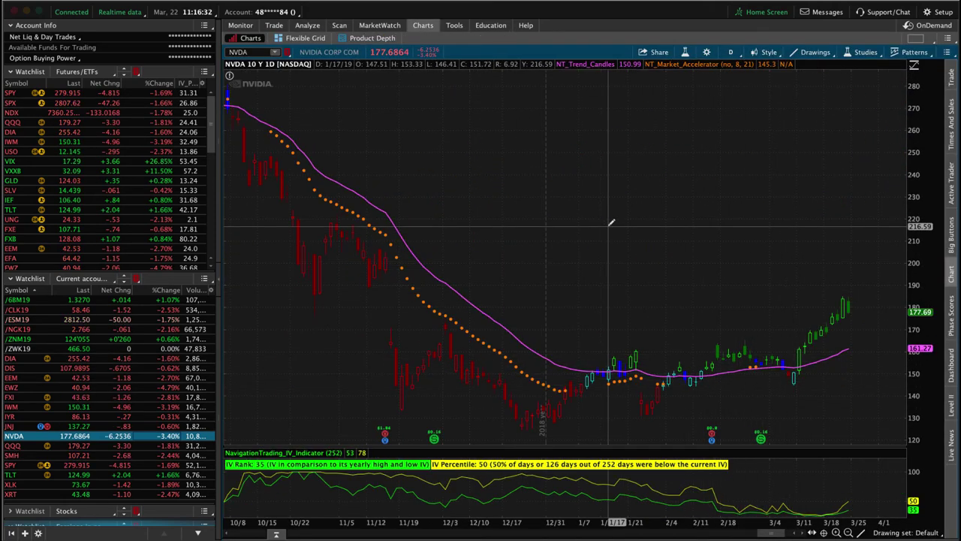
pyautogui.moveTo(307, 25)
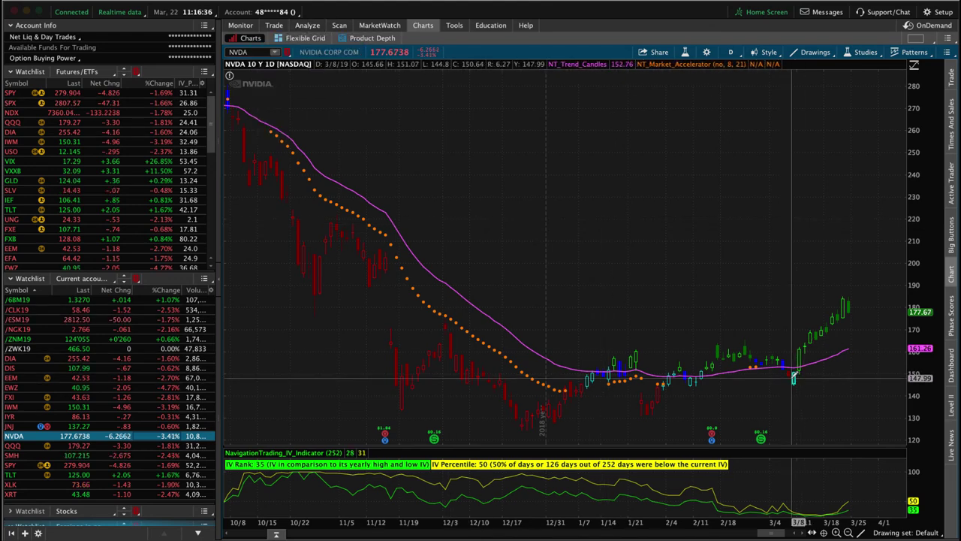
pyautogui.click(307, 25)
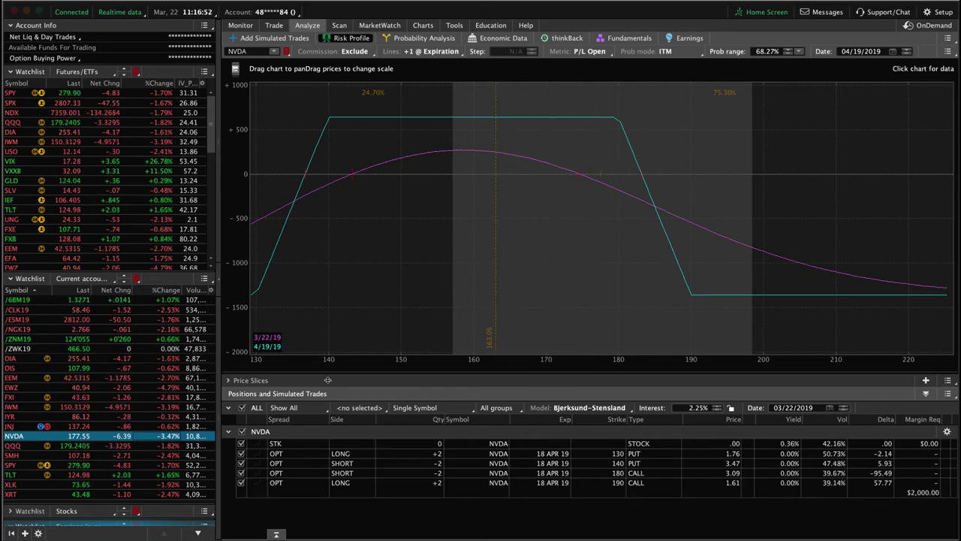
# - Load SMH, exclude its 85 call leg, and pan the graph toward higher prices
pyautogui.click(171, 455)
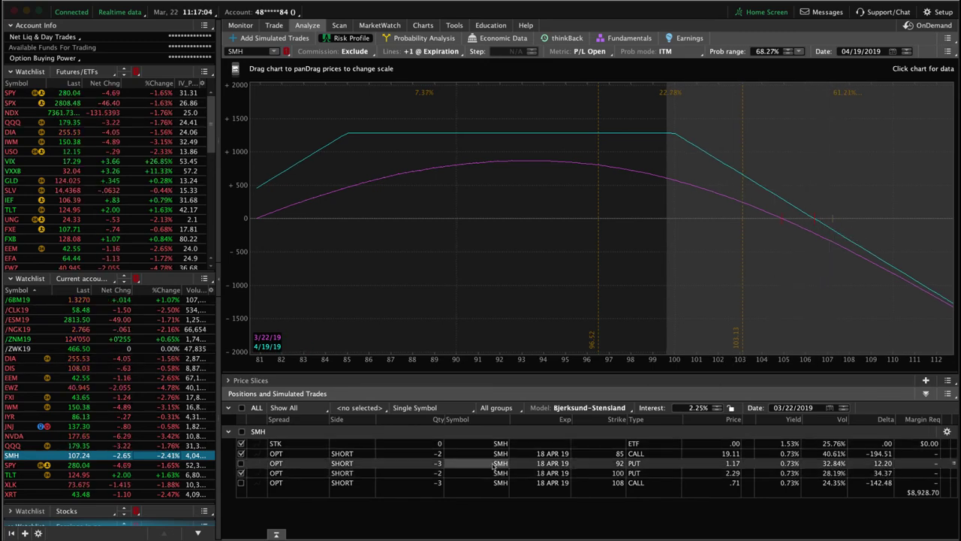
pyautogui.click(241, 453)
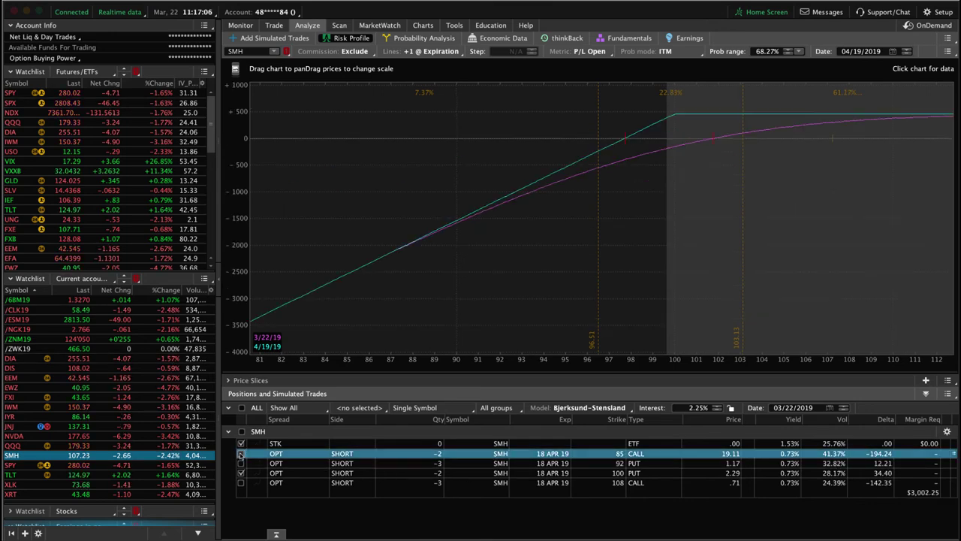
pyautogui.moveTo(816, 322); pyautogui.dragTo(567, 307)
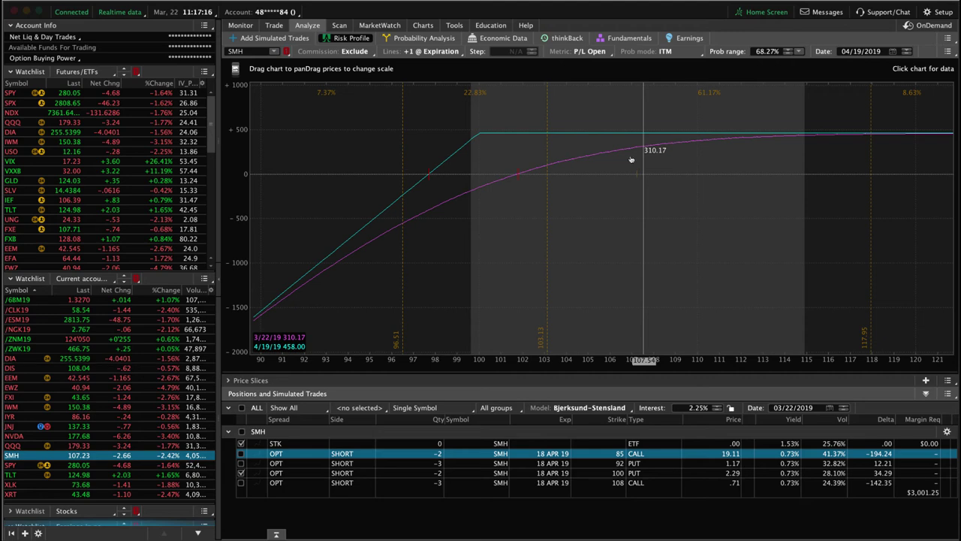
# - Restore the 85 call, drop the 100 put, add the 108 call, then load SPY's iron condor
pyautogui.click(240, 454)
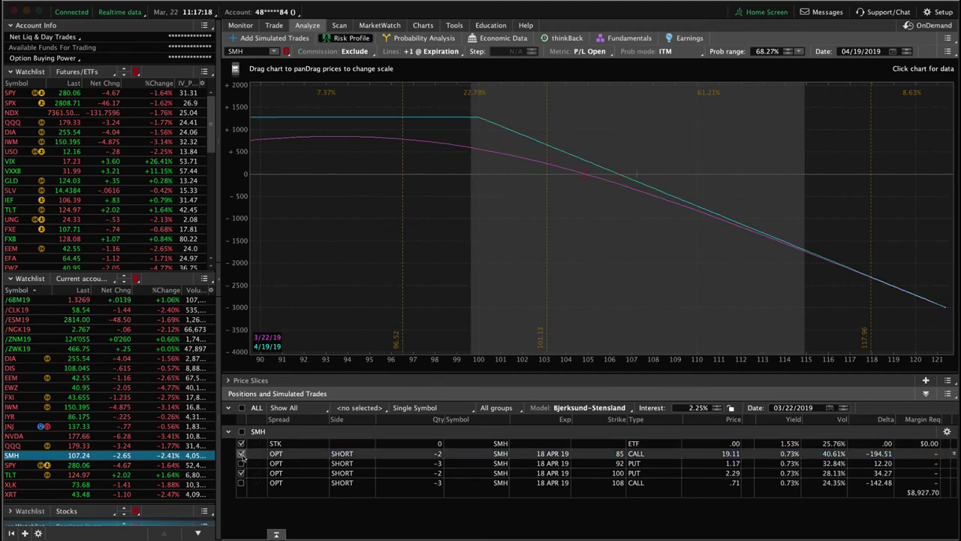
pyautogui.click(240, 473)
pyautogui.click(241, 483)
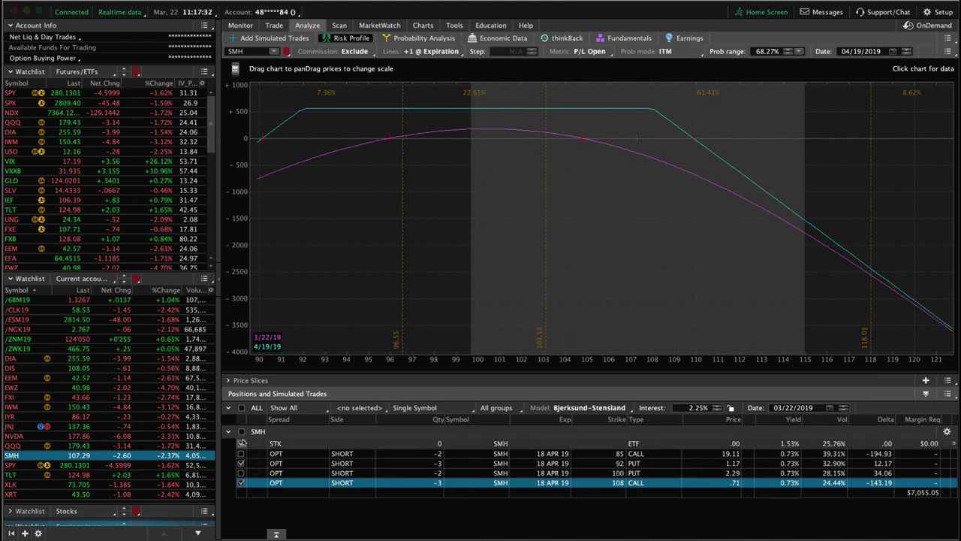
pyautogui.click(172, 465)
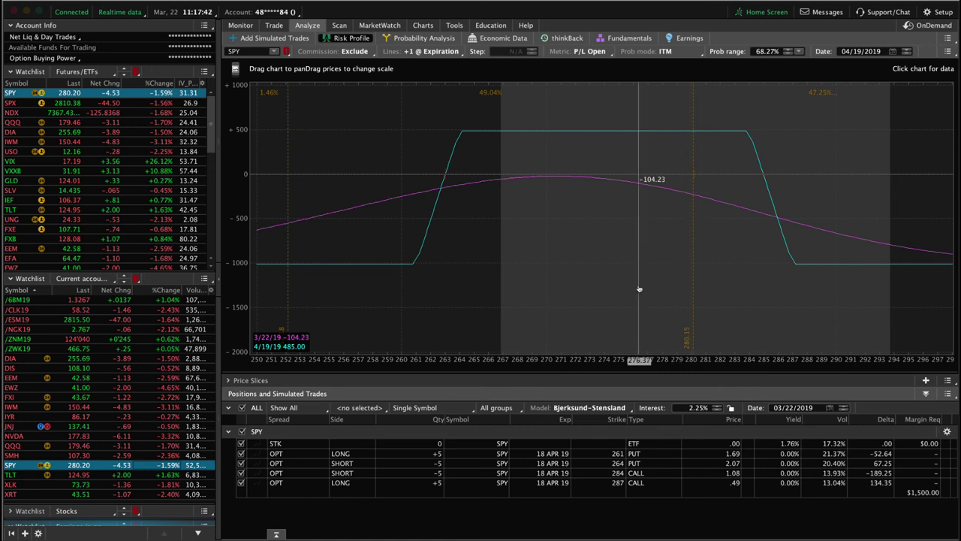
# - Load TLT's five long 123 / short 120 April put spread risk profile
pyautogui.click(170, 476)
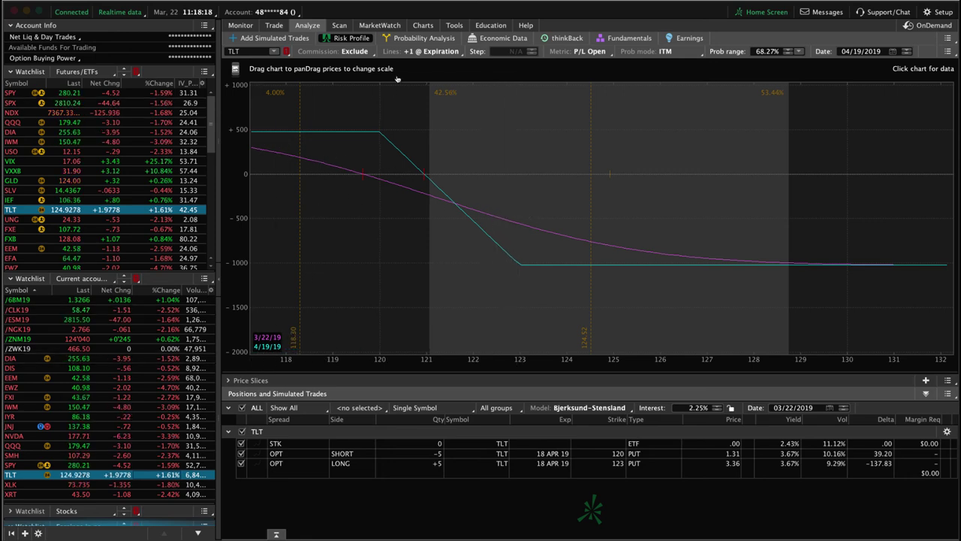
# - Zoom TLT's chart out over several months, then load XLK's 75/70 put spread profile
pyautogui.click(423, 26)
pyautogui.scroll(-6, 432, 113)
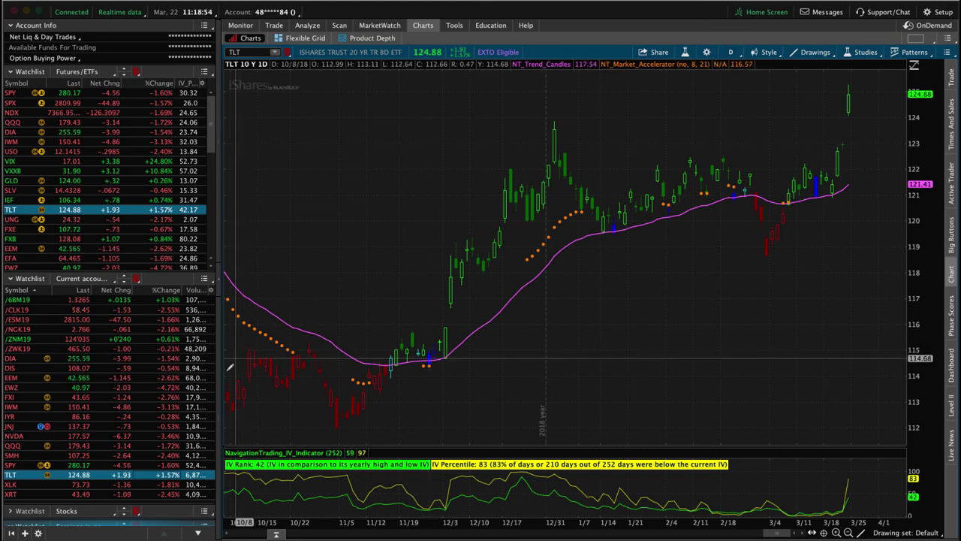
pyautogui.click(308, 25)
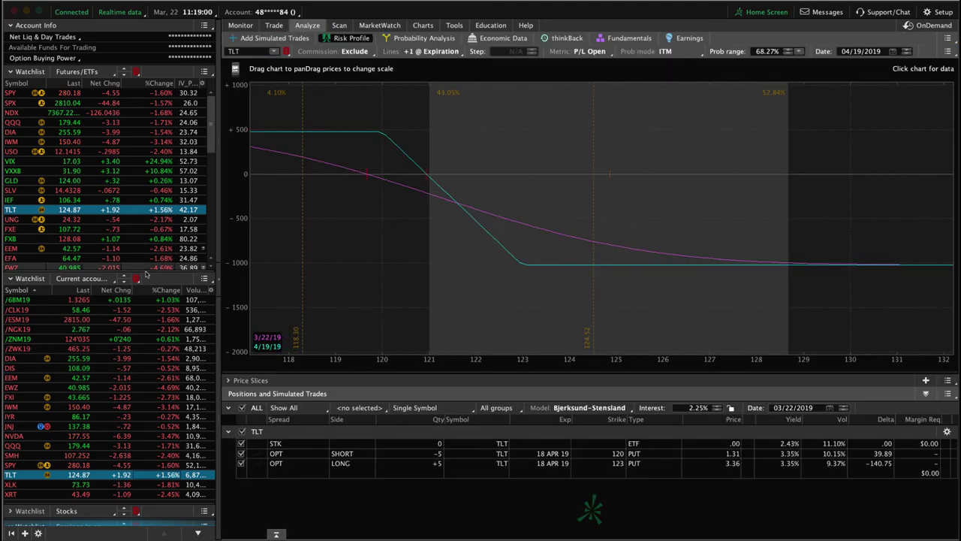
pyautogui.click(166, 485)
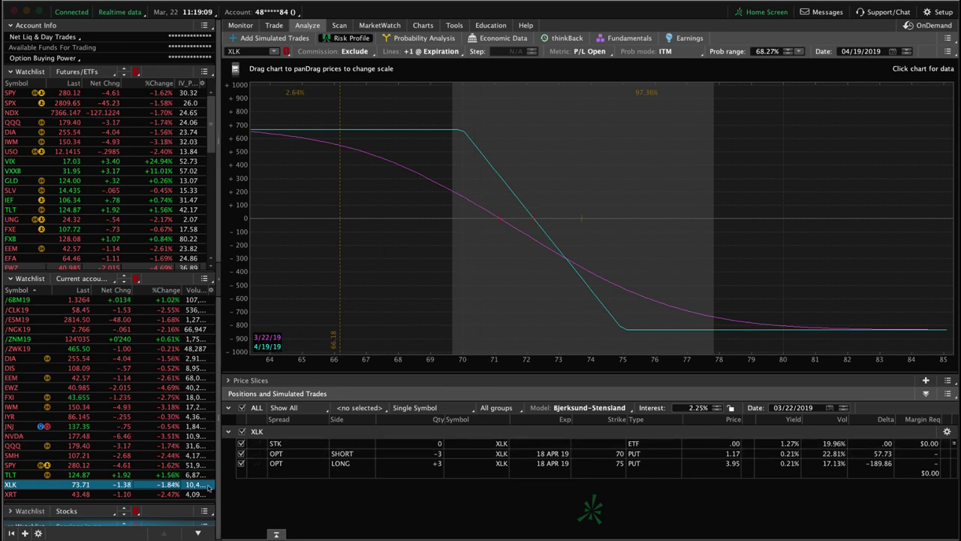
# - Load XRT's risk profile with five short April 41 calls and 44 puts
pyautogui.click(171, 494)
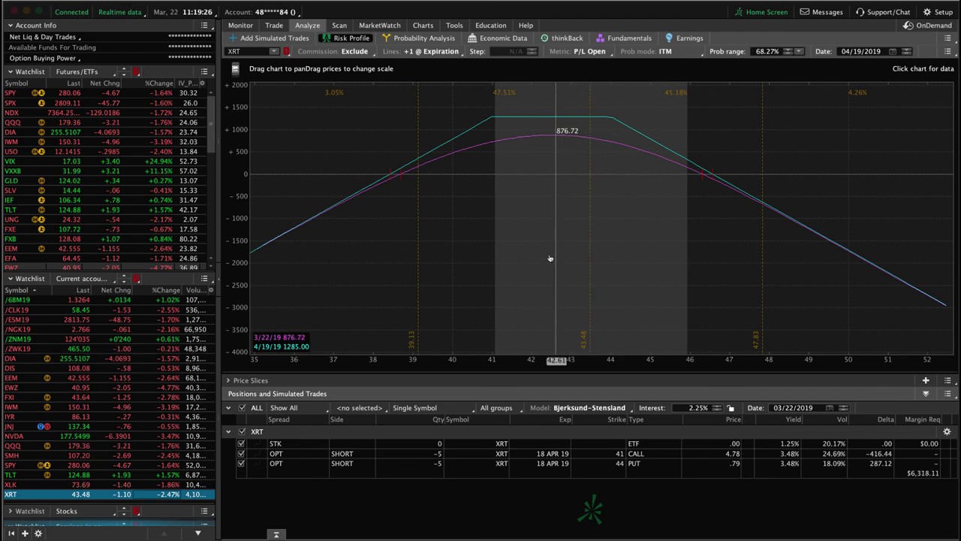
# - Glance at XRT's price chart, then view its position details on the Trade page
pyautogui.click(423, 24)
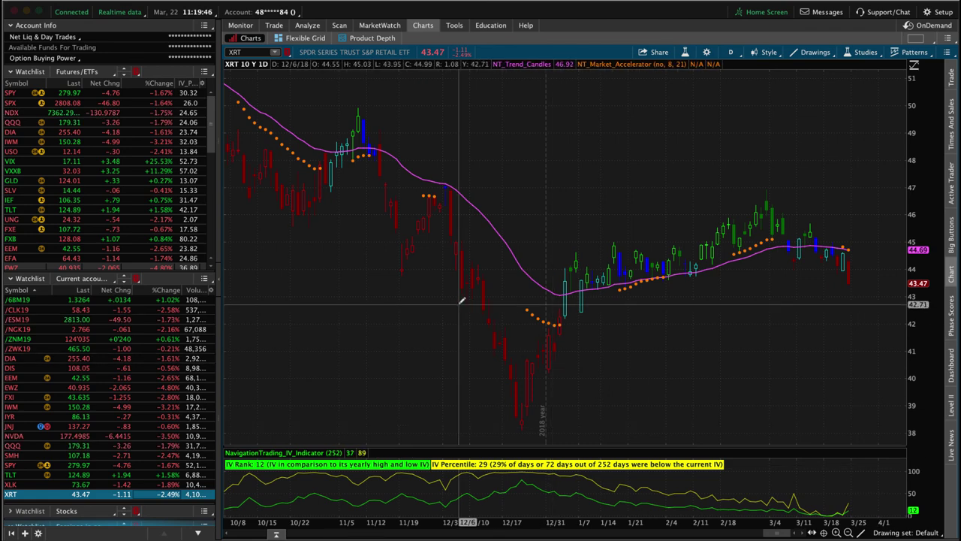
pyautogui.click(273, 25)
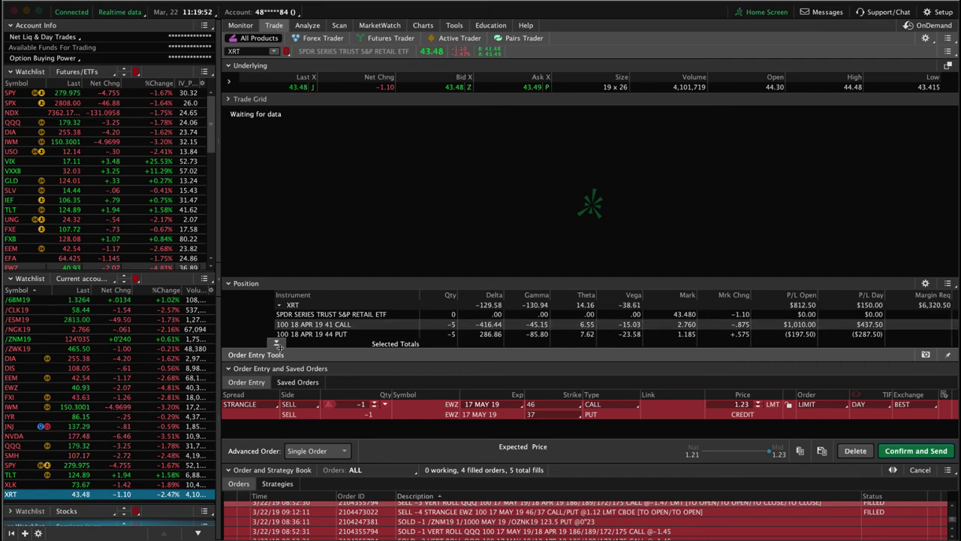
# - Collapse Order Entry Tools and flip briefly to XRT's chart and back to Trade
pyautogui.click(277, 343)
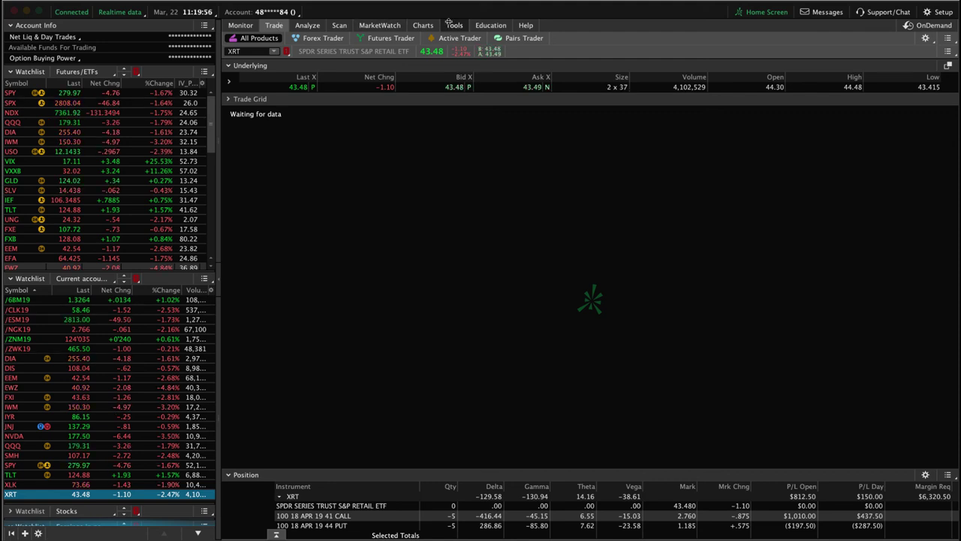
pyautogui.click(425, 25)
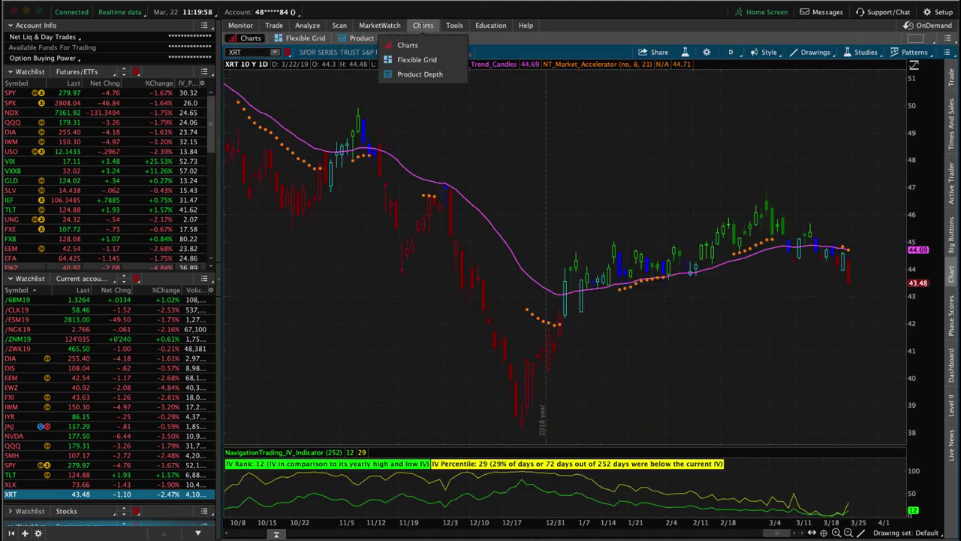
pyautogui.click(274, 26)
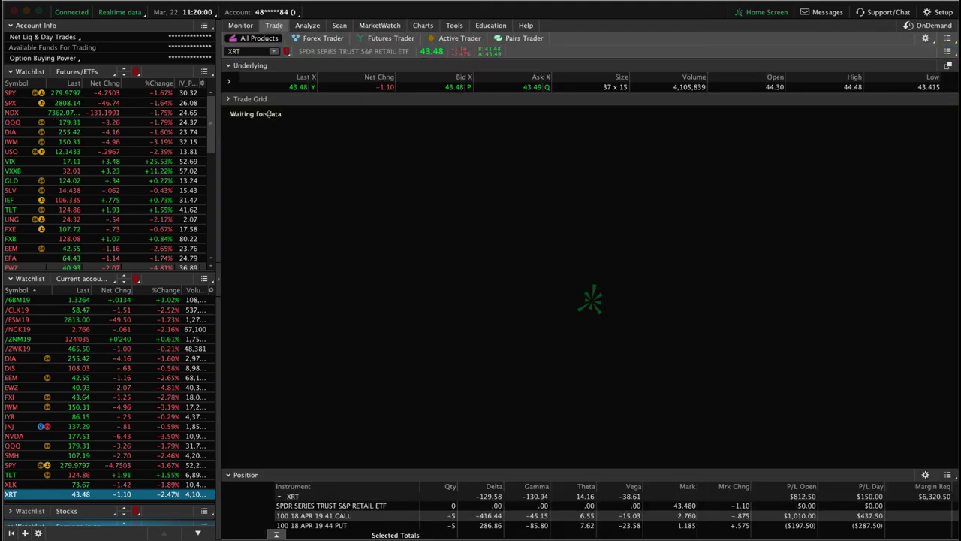
# - Check EWZ's position and option chain, then return to XRT's daily price chart
pyautogui.click(133, 387)
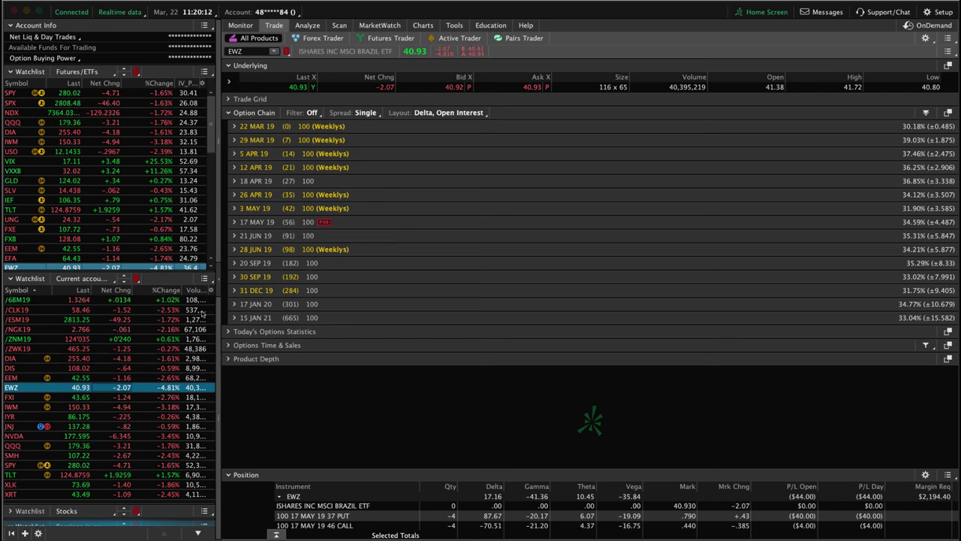
pyautogui.click(126, 493)
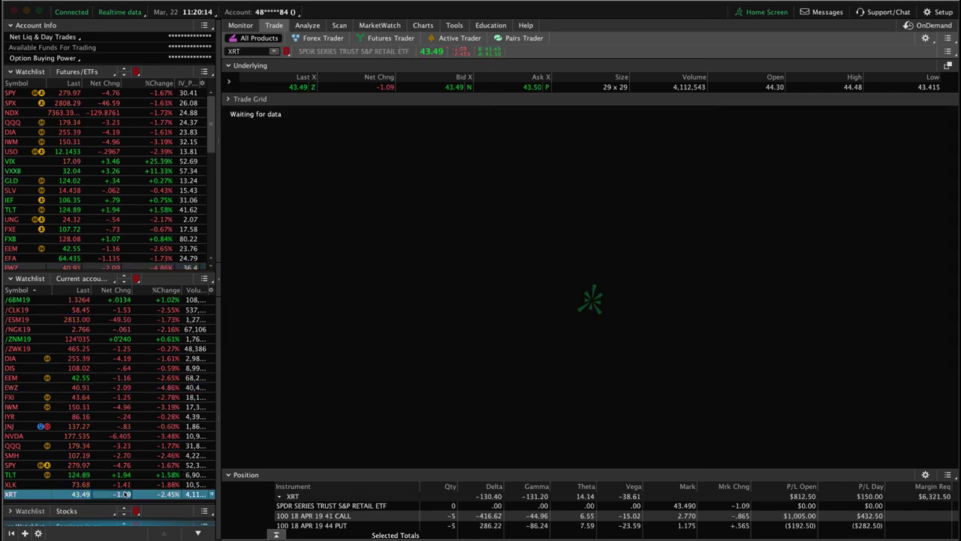
pyautogui.click(423, 24)
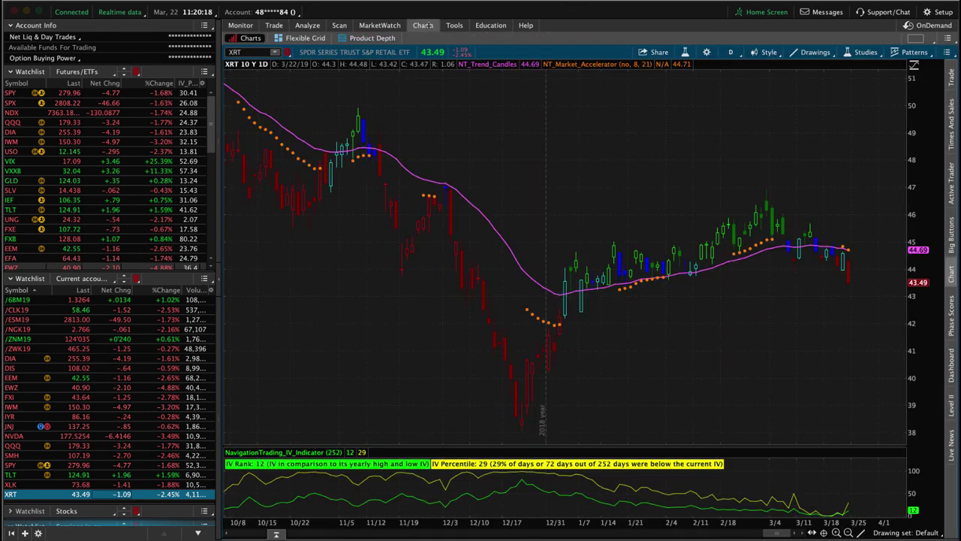